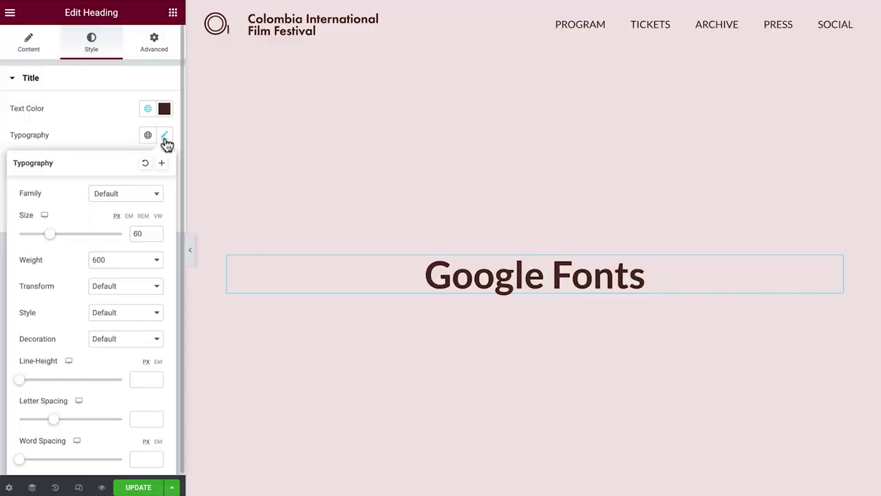
Step: Pick Aclonica from the Google fonts list as the heading's font family
{"action": "left_click", "coordinate": [157, 199]}
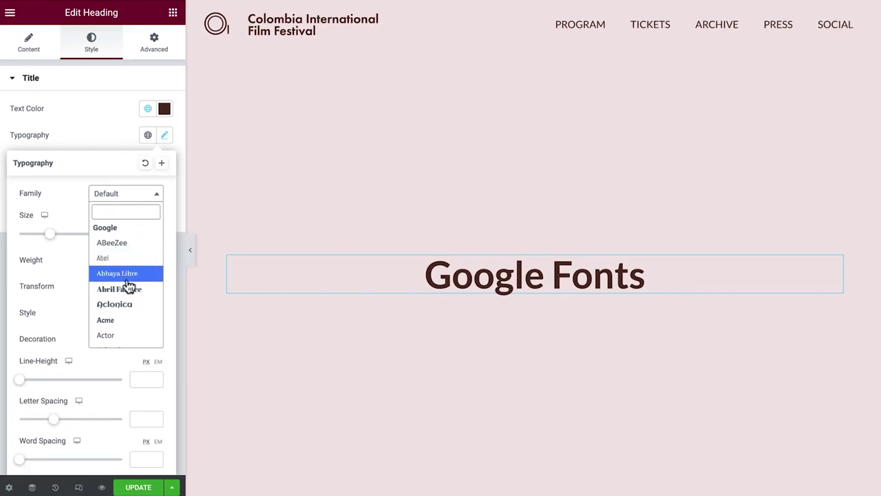
{"action": "left_click", "coordinate": [126, 306]}
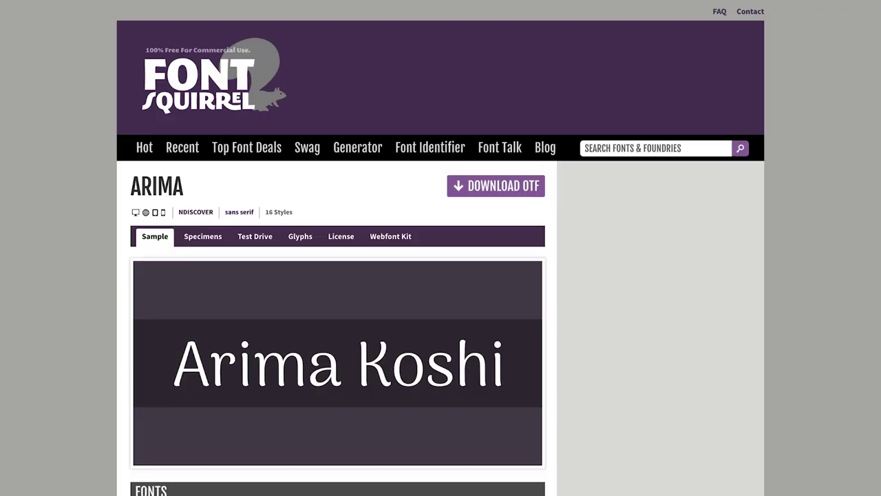
{"action": "scroll", "coordinate": [440, 248], "scroll_direction": "down", "scroll_amount": 3}
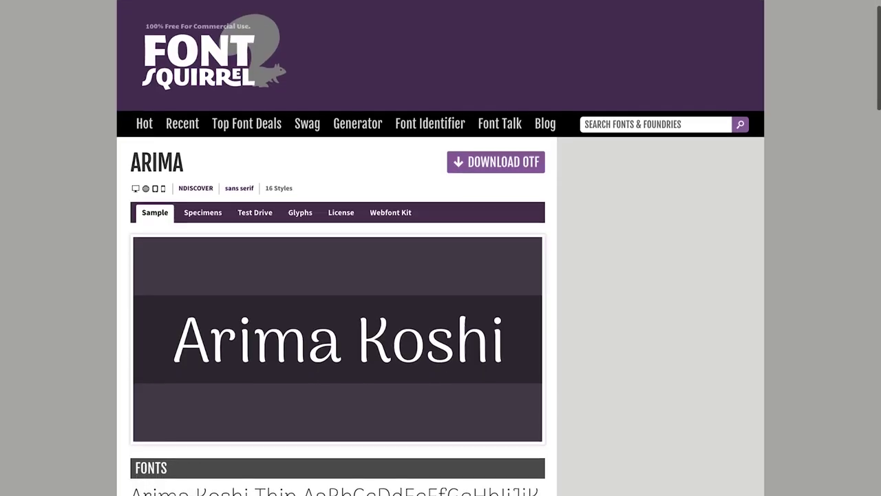
{"action": "scroll", "coordinate": [441, 247], "scroll_direction": "down", "scroll_amount": 3}
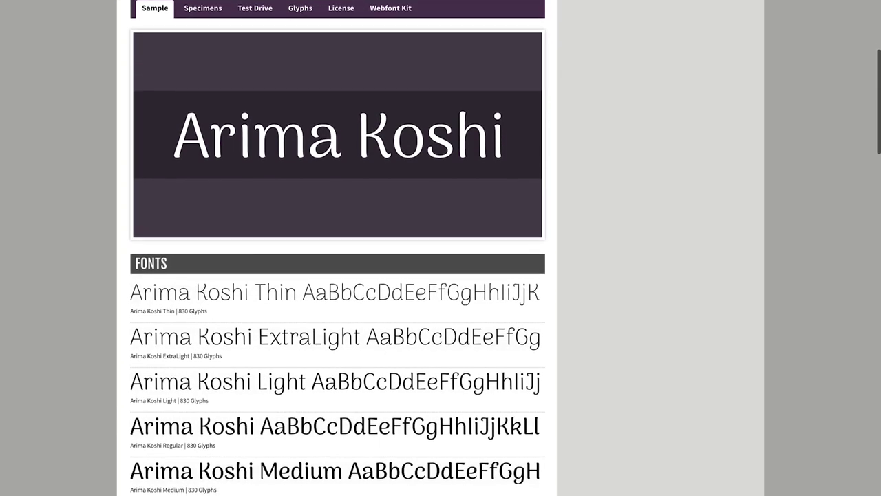
{"action": "scroll", "coordinate": [441, 247], "scroll_direction": "down", "scroll_amount": 3}
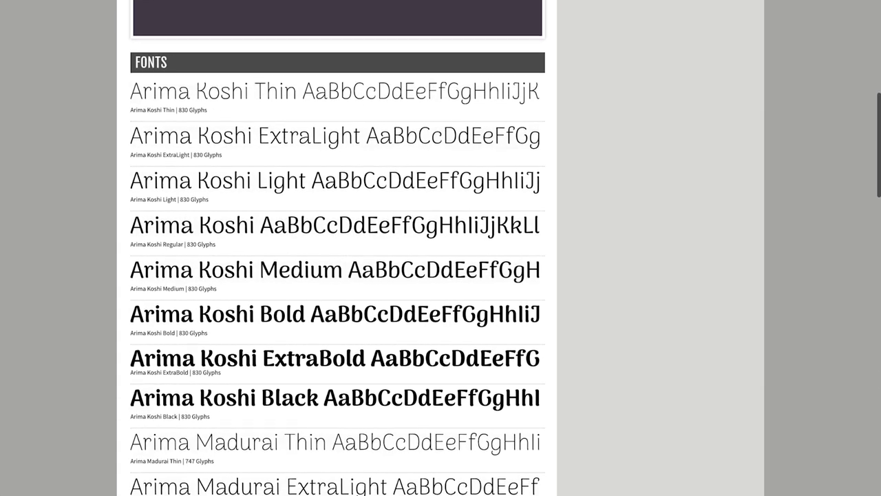
{"action": "scroll", "coordinate": [441, 248], "scroll_direction": "down", "scroll_amount": 2}
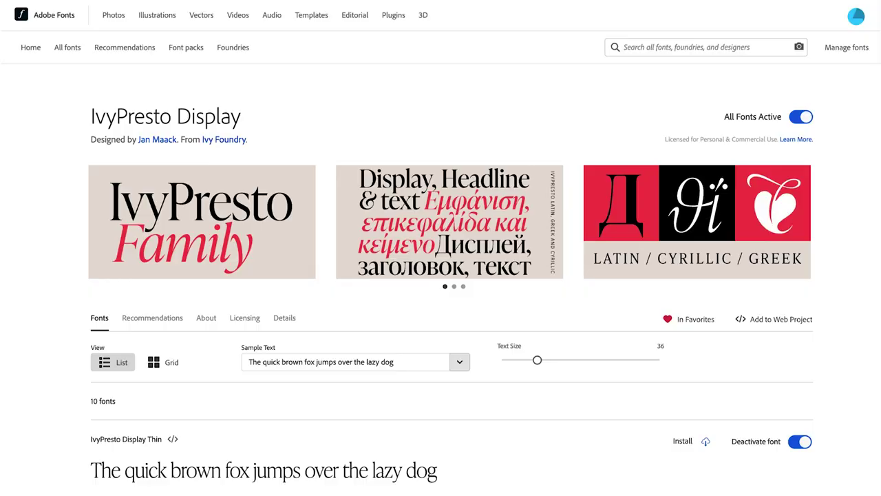
{"action": "scroll", "coordinate": [441, 248], "scroll_direction": "down", "scroll_amount": 2}
{"action": "scroll", "coordinate": [440, 248], "scroll_direction": "down", "scroll_amount": 3}
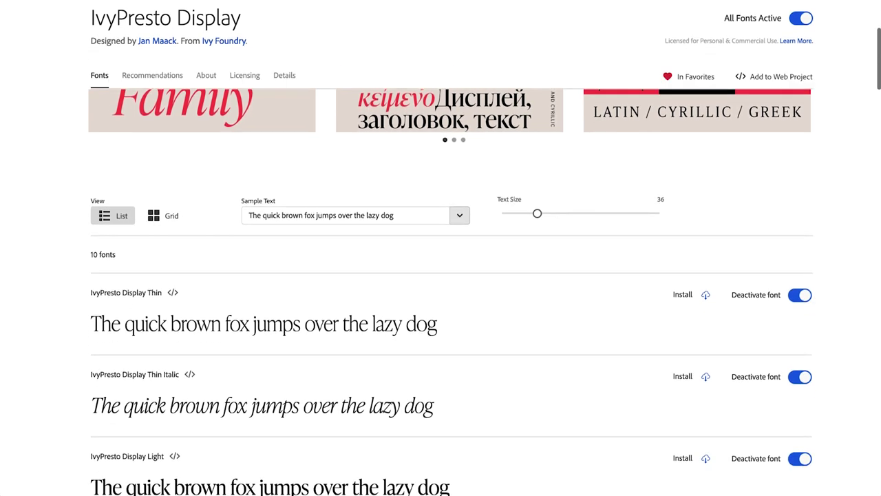
{"action": "scroll", "coordinate": [440, 247], "scroll_direction": "down", "scroll_amount": 3}
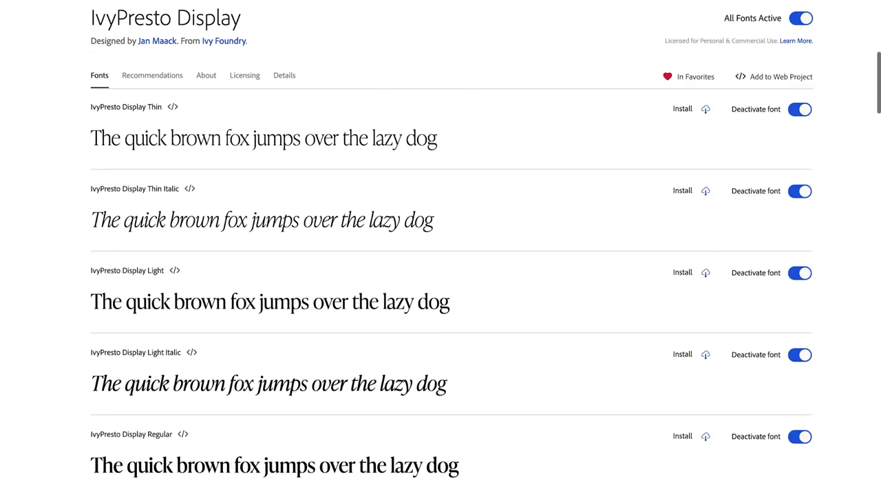
{"action": "scroll", "coordinate": [441, 248], "scroll_direction": "down", "scroll_amount": 3}
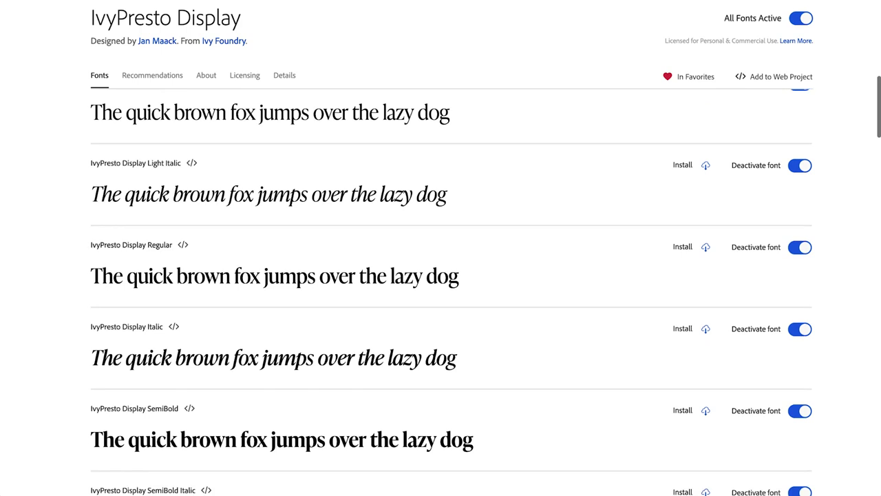
{"action": "scroll", "coordinate": [441, 275], "scroll_direction": "down", "scroll_amount": 3}
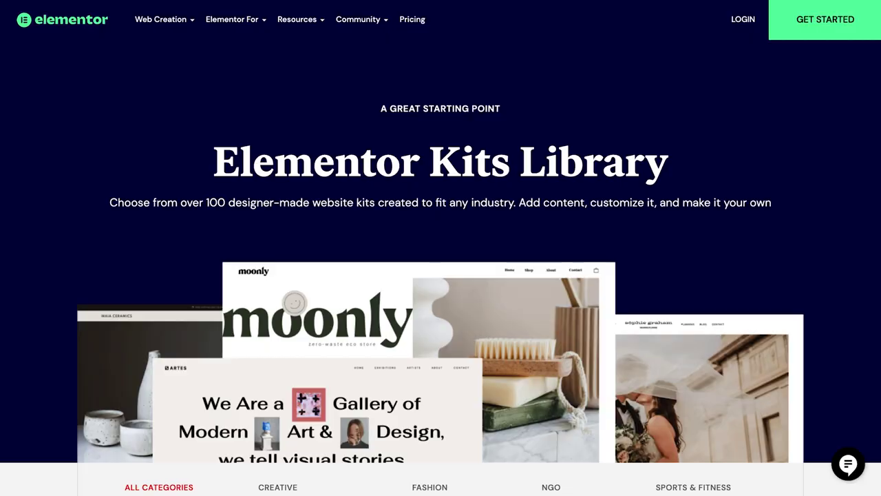
{"action": "scroll", "coordinate": [441, 247], "scroll_direction": "down", "scroll_amount": 3}
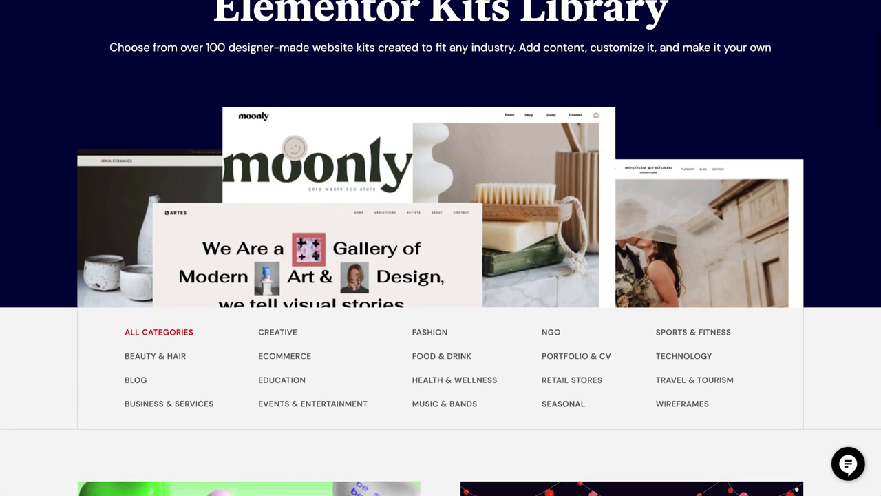
{"action": "scroll", "coordinate": [440, 247], "scroll_direction": "down", "scroll_amount": 3}
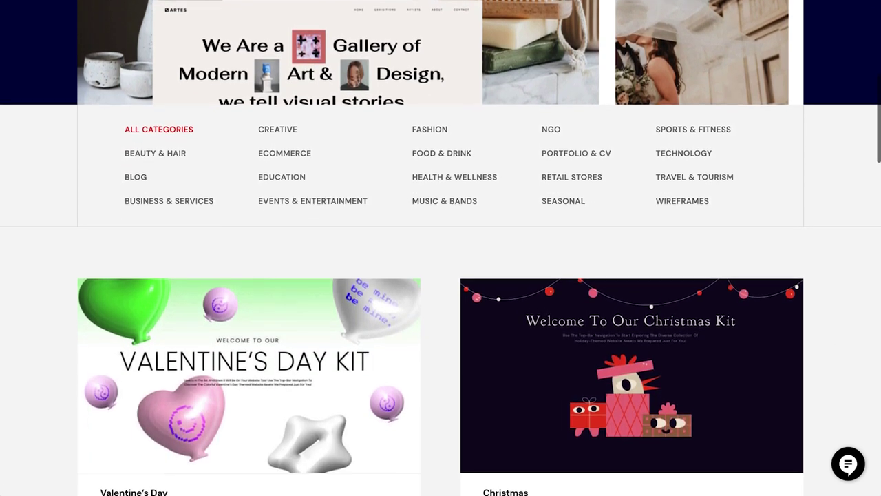
{"action": "scroll", "coordinate": [440, 248], "scroll_direction": "down", "scroll_amount": 3}
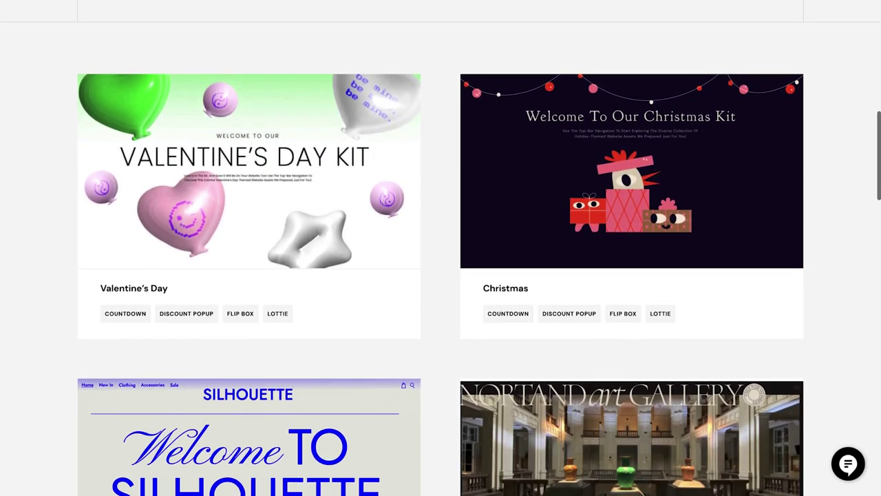
{"action": "scroll", "coordinate": [440, 248], "scroll_direction": "down", "scroll_amount": 1}
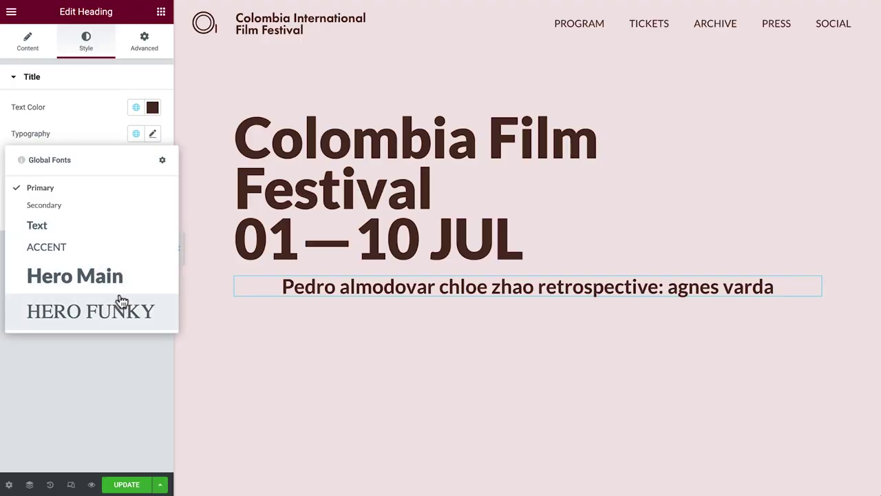
Step: Give the subheading the Hero Funky font, a 1 px Primary text stroke and a fully transparent fill
{"action": "left_click", "coordinate": [121, 311]}
{"action": "left_click", "coordinate": [152, 159]}
{"action": "left_click", "coordinate": [131, 206]}
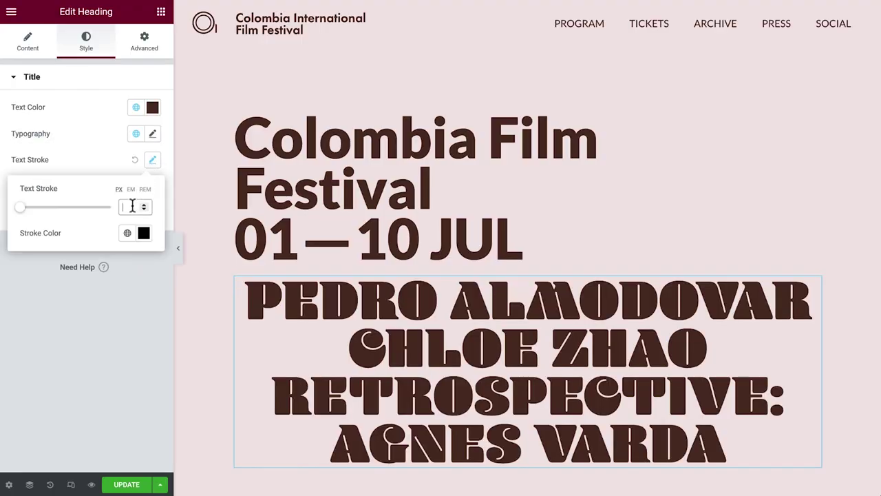
{"action": "type", "text": "1"}
{"action": "left_click", "coordinate": [128, 233]}
{"action": "left_click", "coordinate": [107, 288]}
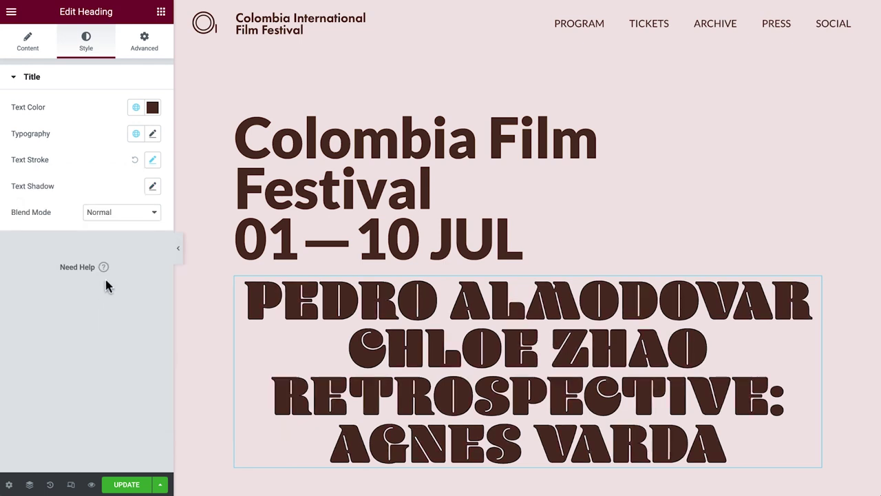
{"action": "left_click", "coordinate": [152, 107]}
{"action": "left_click_drag", "start_coordinate": [228, 280], "coordinate": [86, 282]}
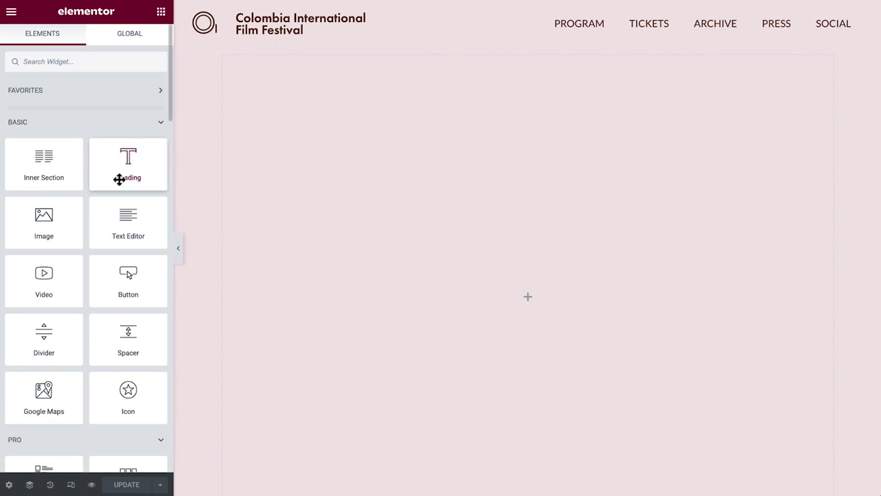
Step: Add a heading with the pasted festival title, inserting <br> after 'Film' and 'Festival'
{"action": "left_click_drag", "start_coordinate": [118, 177], "coordinate": [329, 204]}
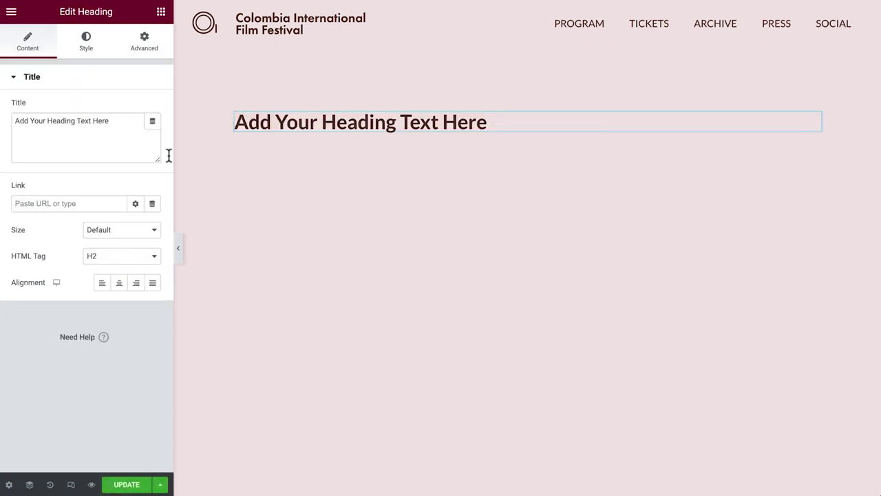
{"action": "left_click_drag", "start_coordinate": [118, 130], "coordinate": [25, 120]}
{"action": "type", "text": "Colombia Film Festival 01—10 JUL"}
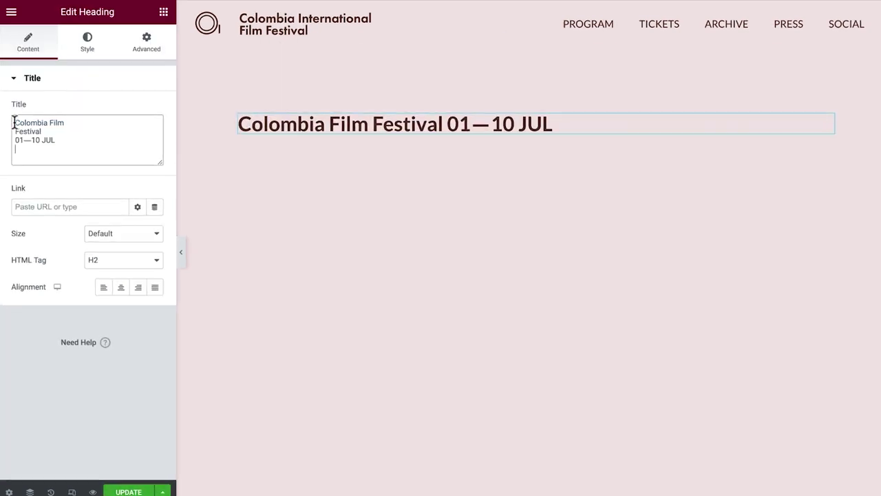
{"action": "left_click", "coordinate": [78, 122]}
{"action": "type", "text": "<br>"}
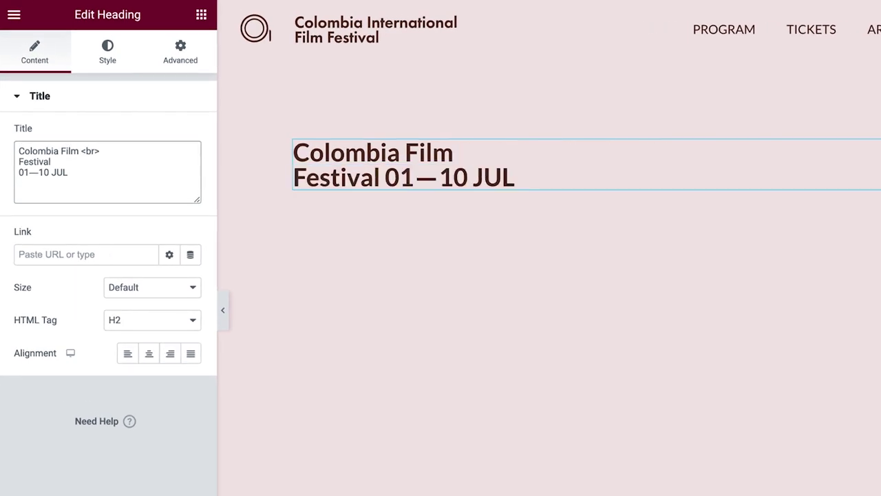
{"action": "left_click", "coordinate": [118, 163]}
{"action": "type", "text": "<br>"}
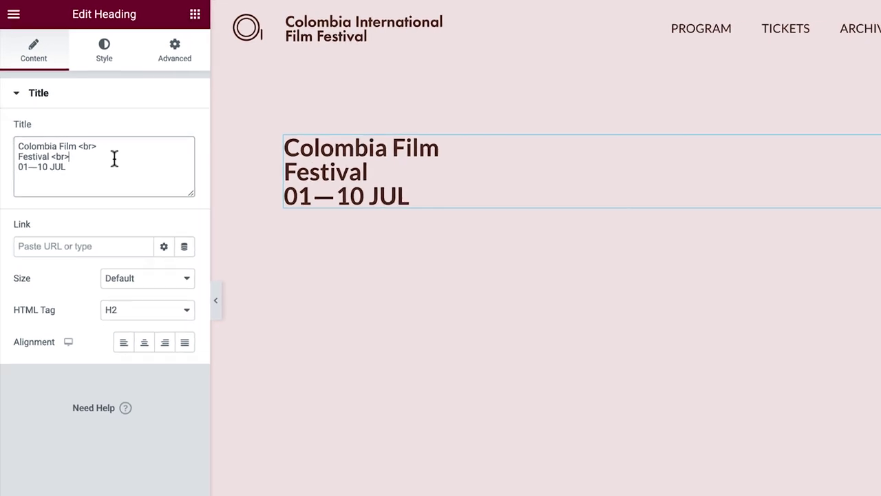
Step: Set the heading's typography to the Hero Main global font
{"action": "left_click", "coordinate": [108, 54]}
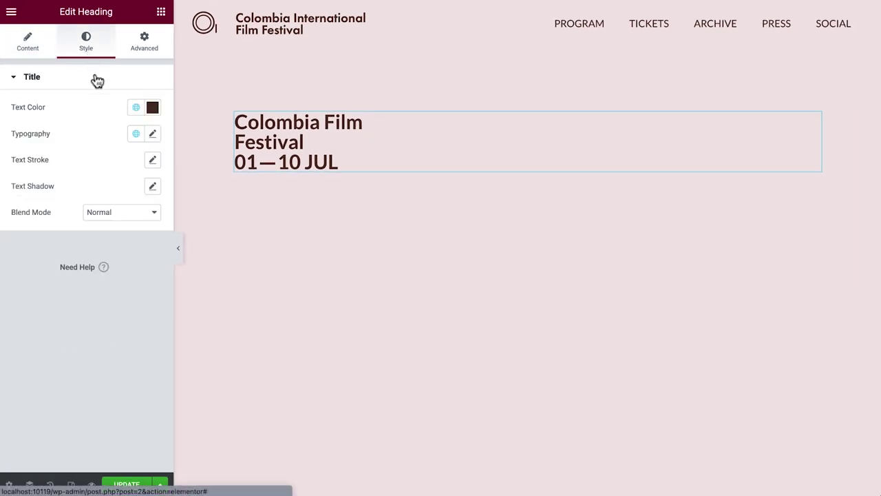
{"action": "left_click", "coordinate": [135, 134]}
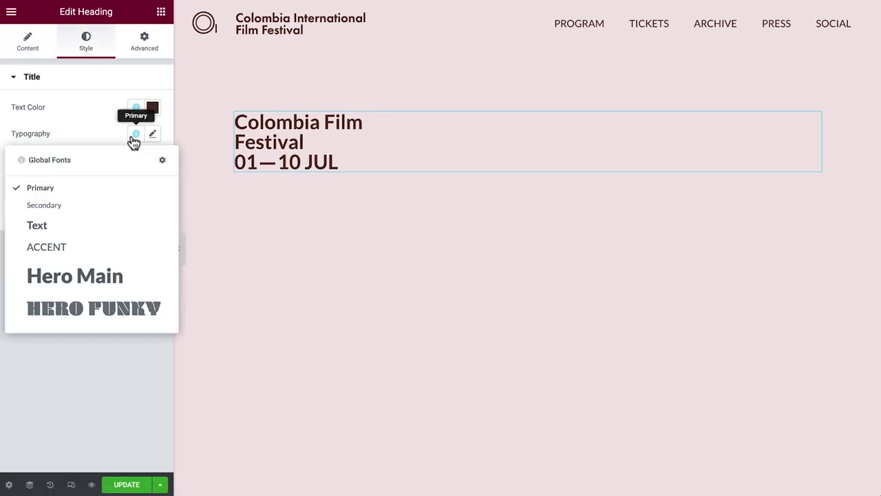
{"action": "left_click", "coordinate": [126, 274]}
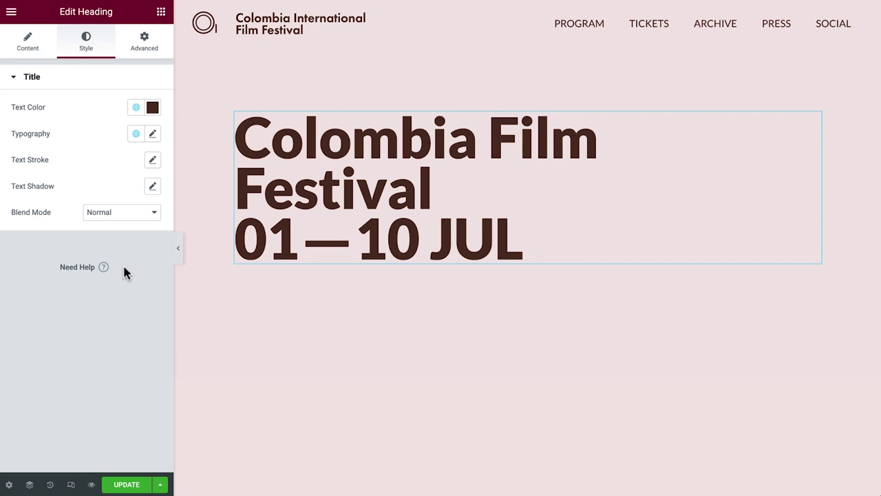
Step: Add a centred heading below the title with the pasted retrospective lineup text
{"action": "left_click", "coordinate": [161, 12]}
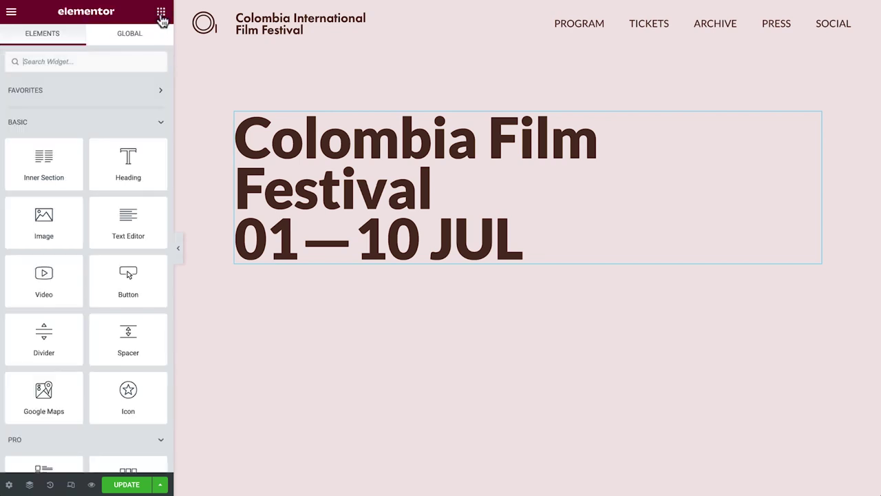
{"action": "left_click_drag", "start_coordinate": [127, 154], "coordinate": [263, 252]}
{"action": "left_click_drag", "start_coordinate": [111, 120], "coordinate": [18, 121]}
{"action": "type", "text": "Pedro almodovar chloe zhao retrospective: agnes varda"}
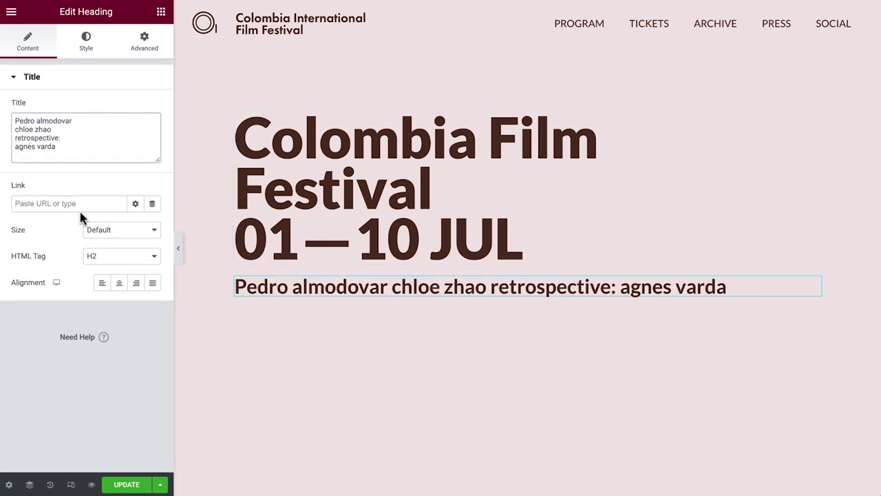
{"action": "left_click", "coordinate": [119, 283]}
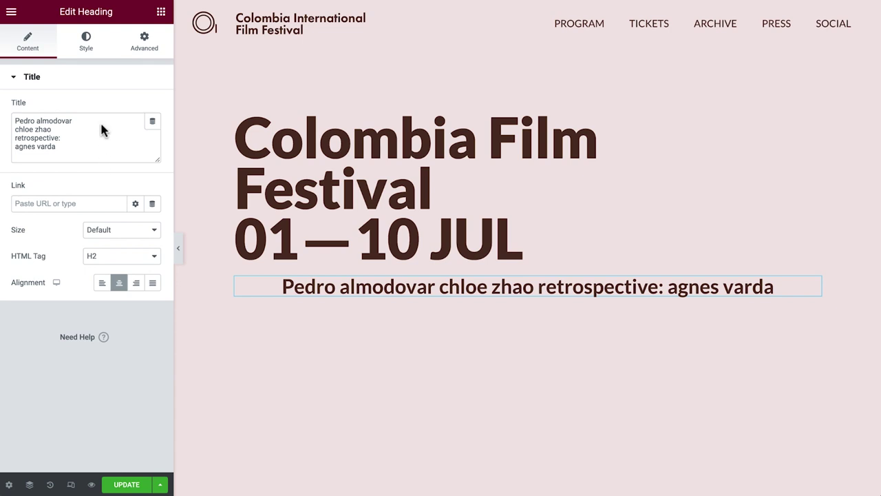
Step: Set the lineup heading to the Hero Funky global font with a 1 px Primary text stroke
{"action": "left_click", "coordinate": [96, 52]}
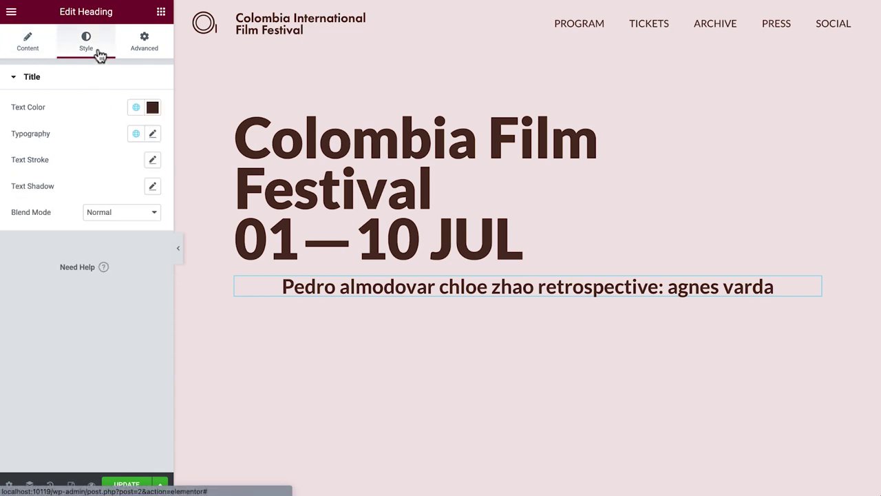
{"action": "left_click", "coordinate": [135, 134]}
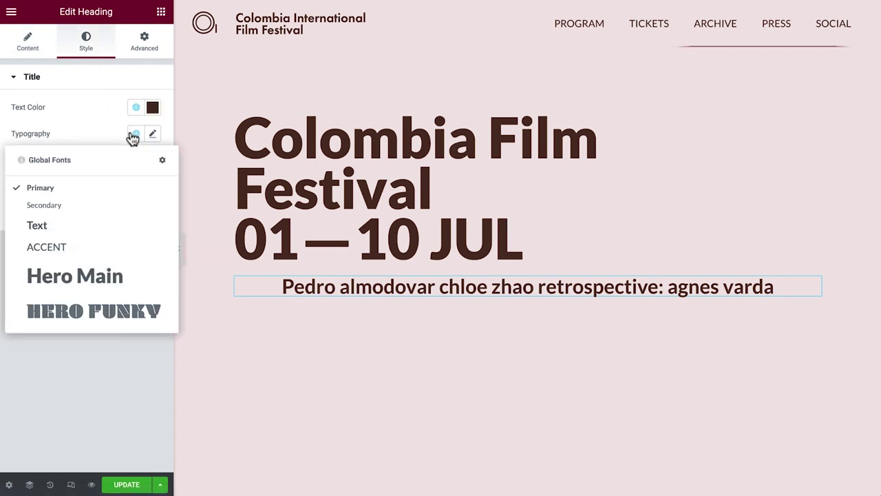
{"action": "left_click", "coordinate": [121, 309]}
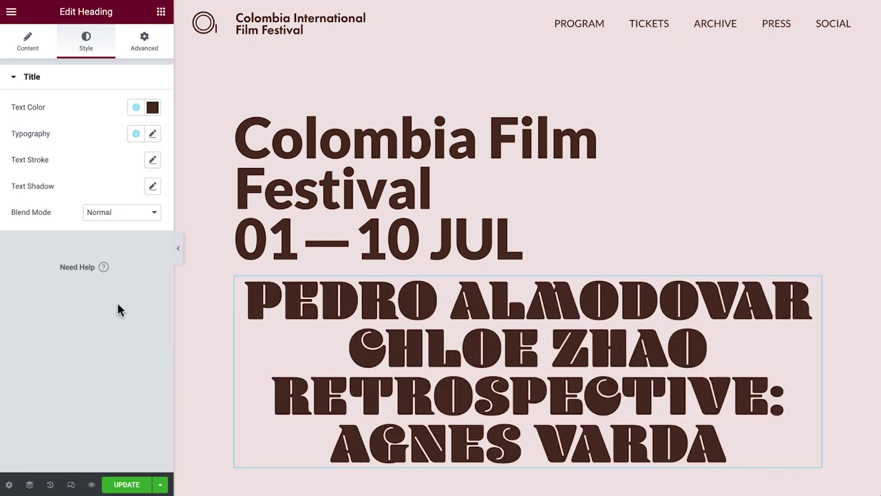
{"action": "left_click", "coordinate": [152, 161]}
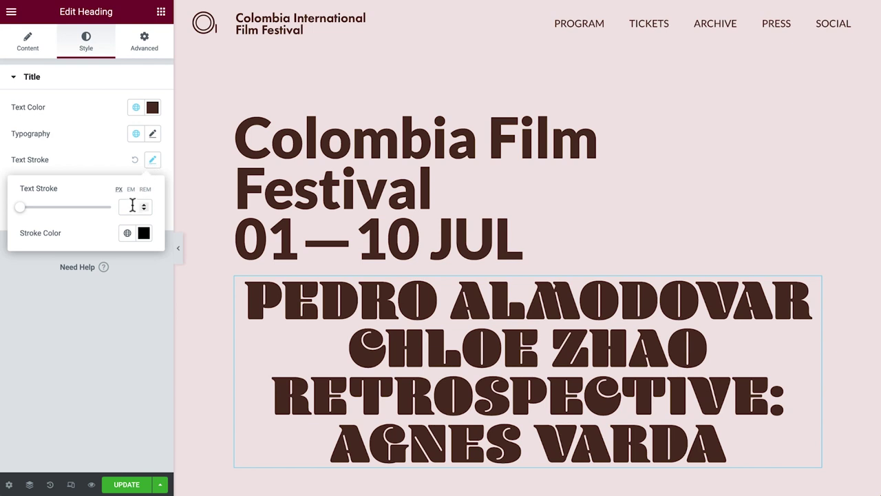
{"action": "type", "text": "1"}
{"action": "left_click", "coordinate": [127, 232]}
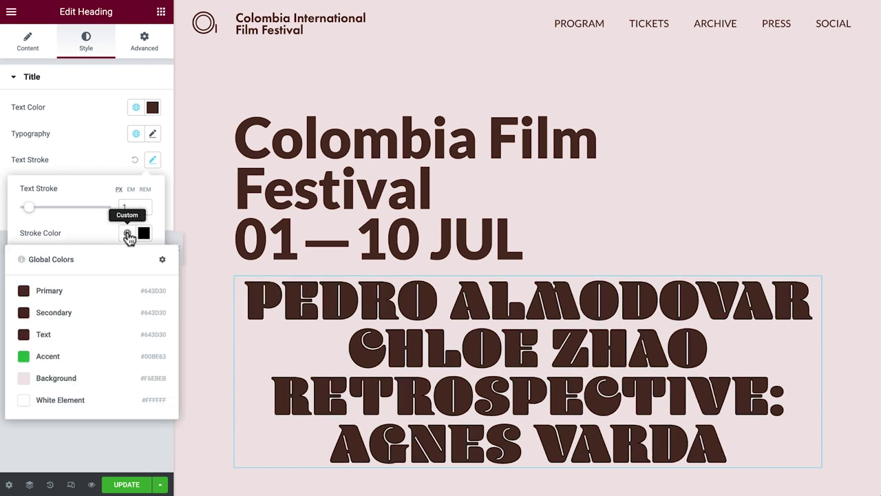
{"action": "left_click", "coordinate": [95, 293]}
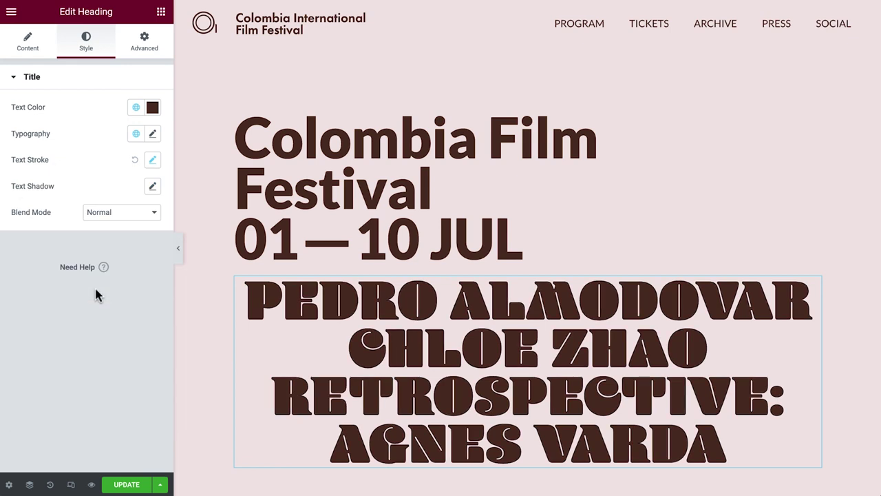
Step: Drag the lineup's text colour alpha to zero (#643D3000), leaving only outlines
{"action": "left_click", "coordinate": [152, 110]}
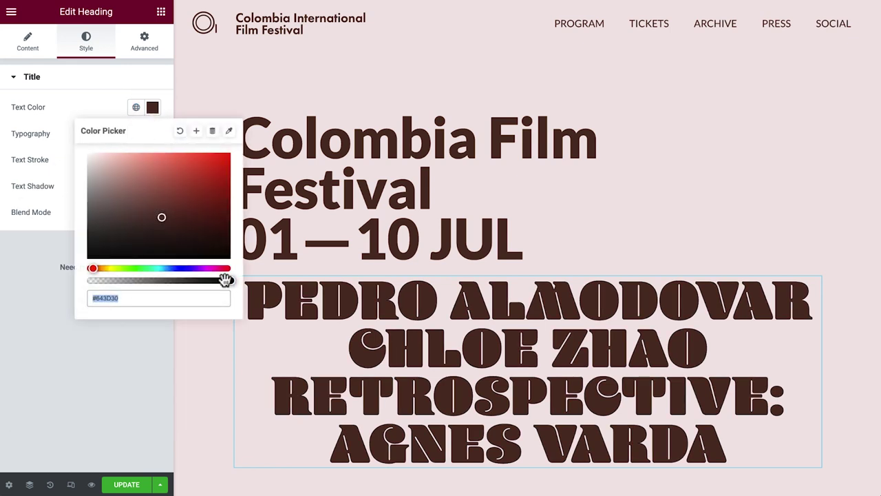
{"action": "left_click_drag", "start_coordinate": [225, 280], "coordinate": [81, 284]}
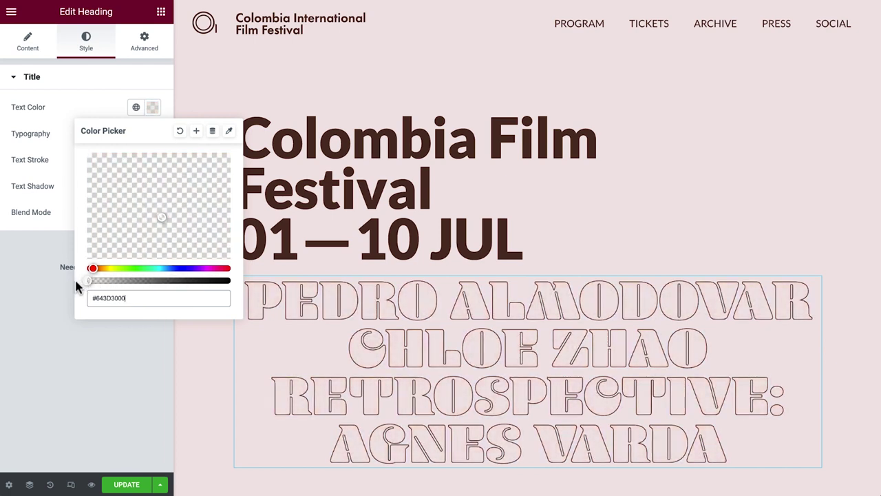
{"action": "left_click", "coordinate": [151, 110]}
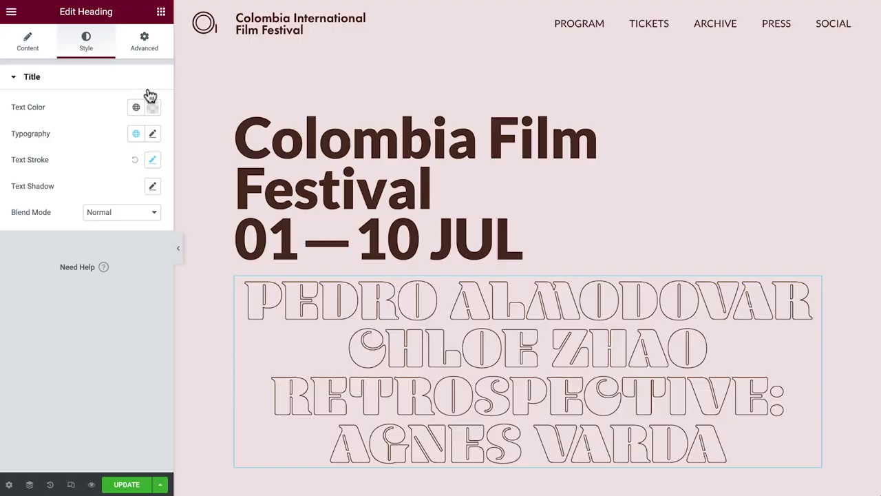
Step: Unlink the lineup heading's margins and set Top to -45 px and Left to -55 px
{"action": "left_click", "coordinate": [143, 40]}
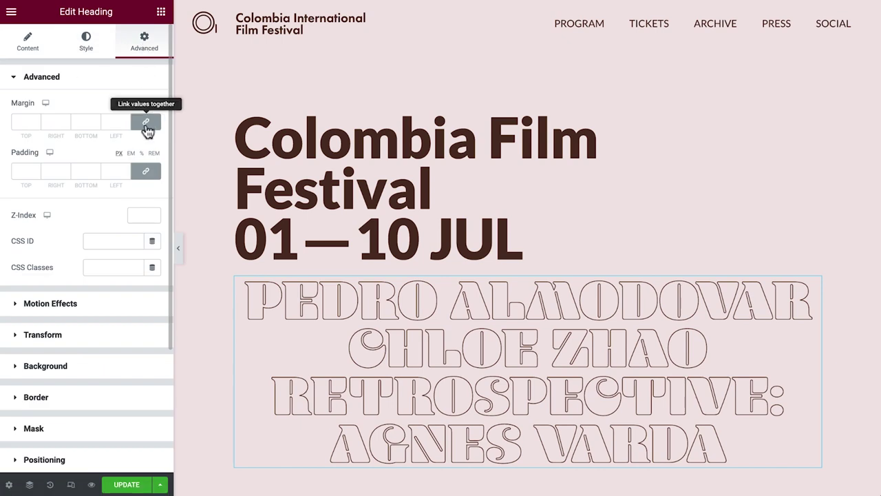
{"action": "left_click", "coordinate": [145, 122]}
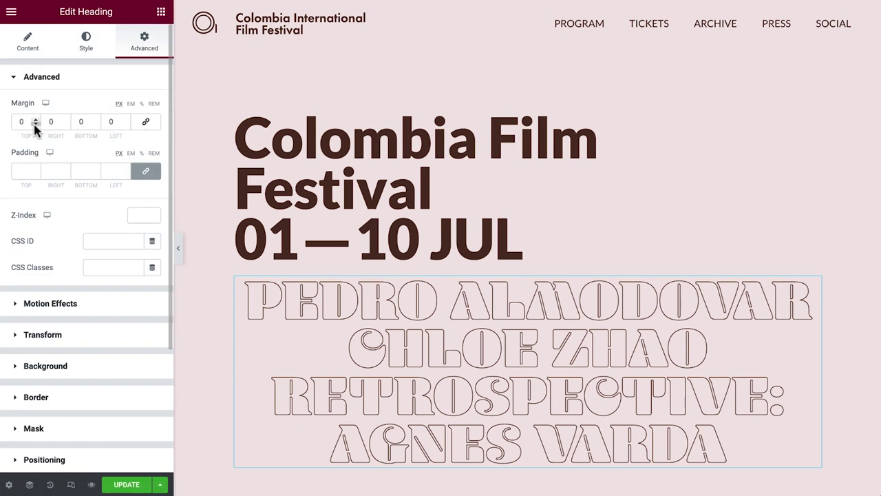
{"action": "left_click_drag", "start_coordinate": [34, 126], "coordinate": [34, 125]}
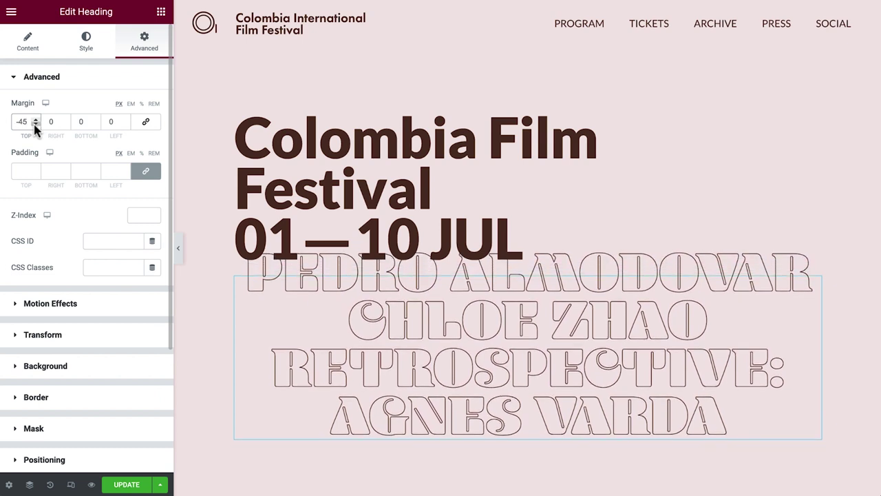
{"action": "left_click_drag", "start_coordinate": [126, 124], "coordinate": [125, 125]}
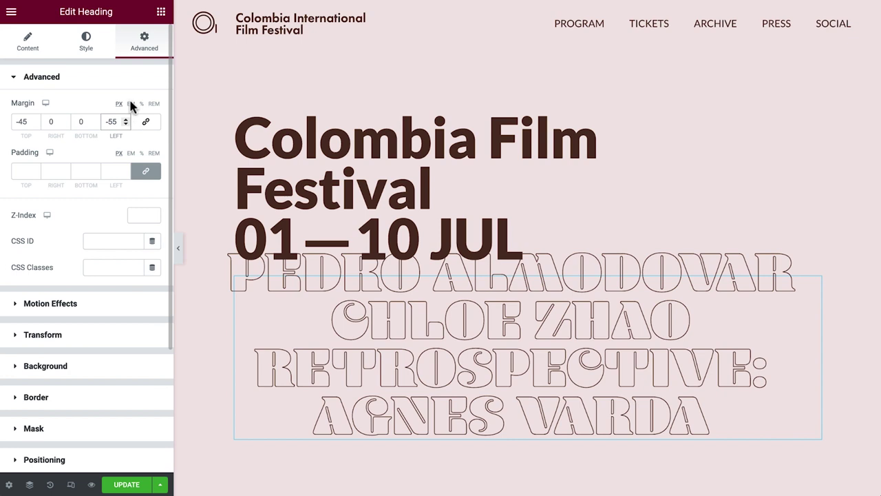
{"action": "left_click", "coordinate": [160, 12]}
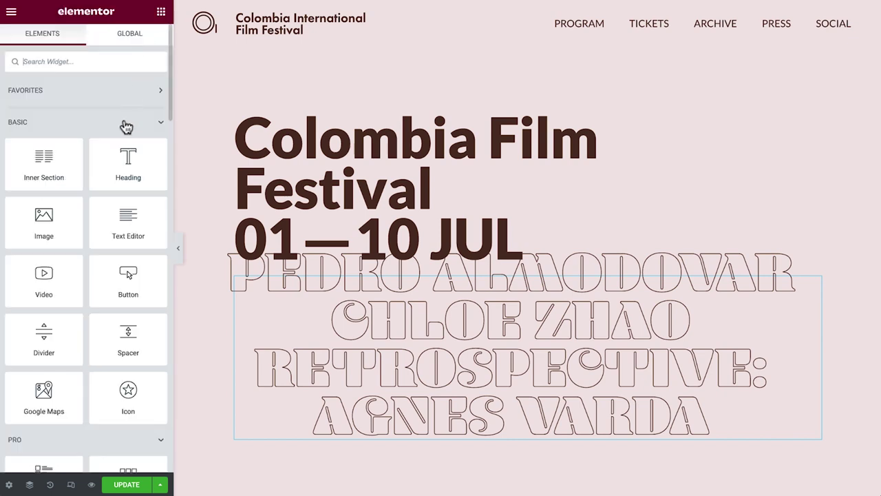
Step: Add a heading below the lineup reading 'More than 1000 titles in the 15th Colombia Film Festival'
{"action": "left_click_drag", "start_coordinate": [126, 156], "coordinate": [307, 399]}
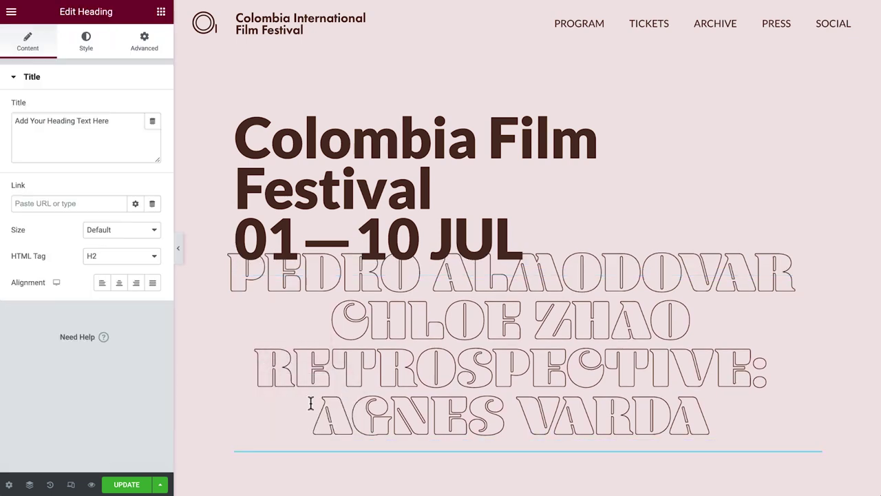
{"action": "left_click", "coordinate": [126, 133]}
{"action": "key", "text": "ctrl+a"}
{"action": "type", "text": "More than 1000 titles in the 15th Colombia Film Festival"}
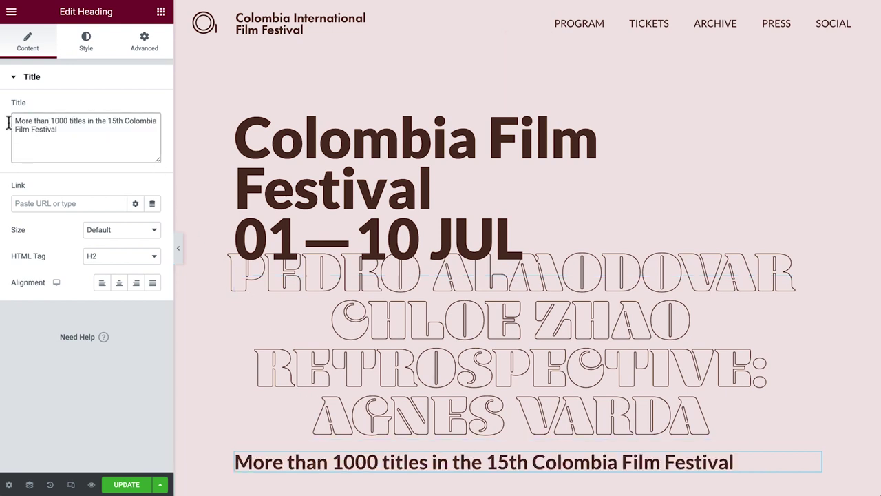
Step: Colour the new heading White Element and set its typography to the Text global font
{"action": "left_click", "coordinate": [88, 49]}
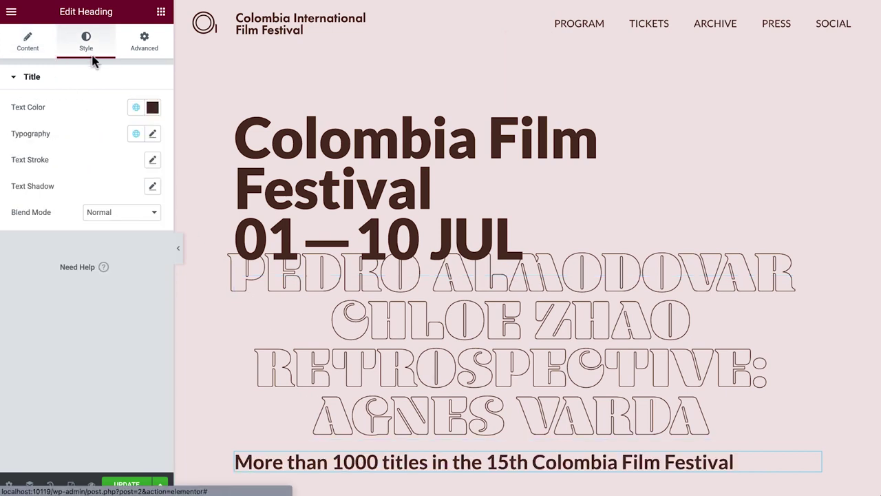
{"action": "left_click", "coordinate": [133, 111]}
{"action": "left_click", "coordinate": [110, 280]}
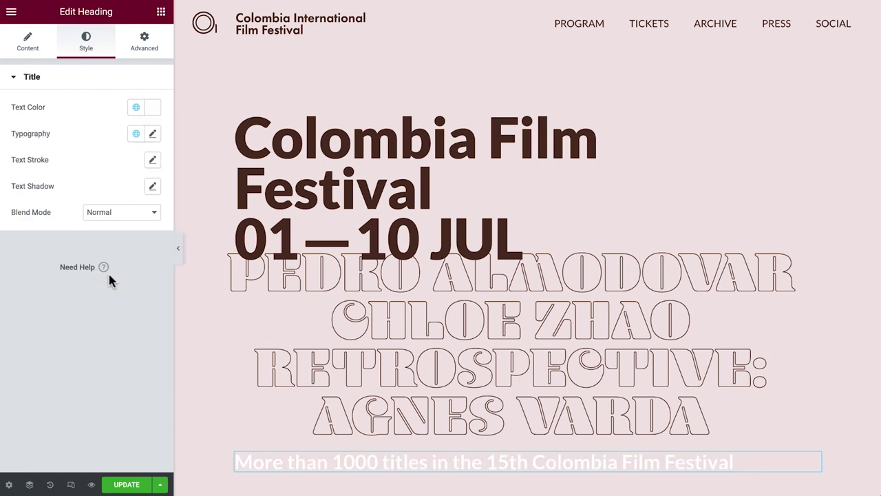
{"action": "left_click", "coordinate": [135, 135]}
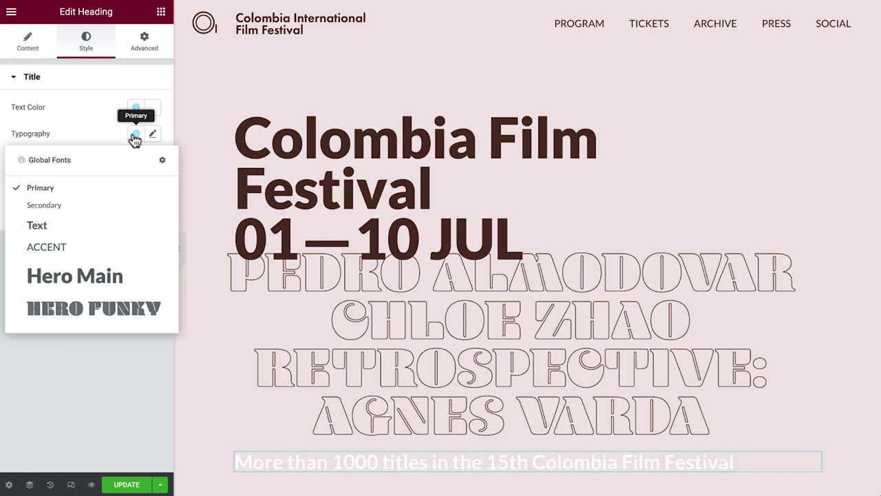
{"action": "left_click", "coordinate": [109, 233]}
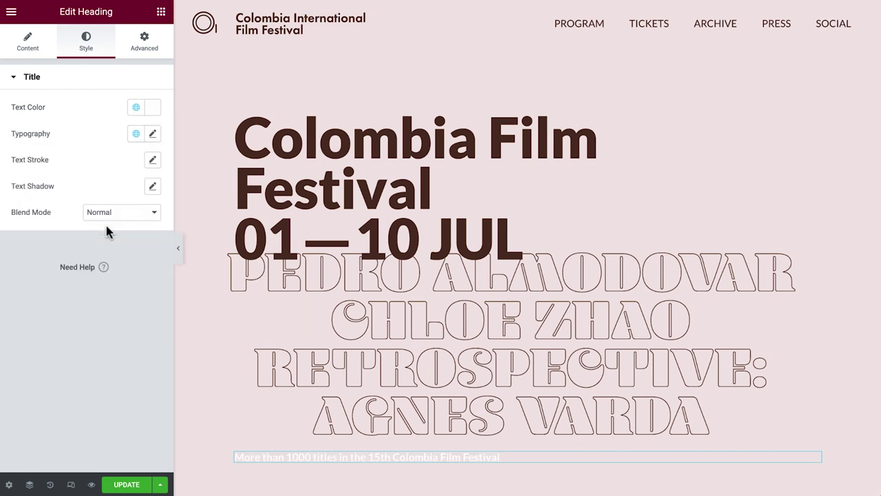
Step: Give the subtitle 25 padding and a classic background in the green Accent global colour
{"action": "left_click", "coordinate": [146, 52]}
{"action": "left_click", "coordinate": [114, 171]}
{"action": "type", "text": "25"}
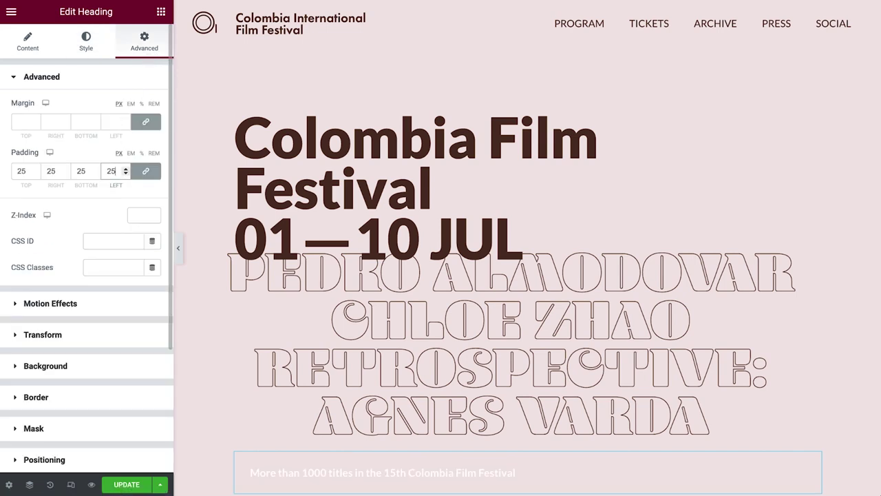
{"action": "left_click", "coordinate": [56, 368]}
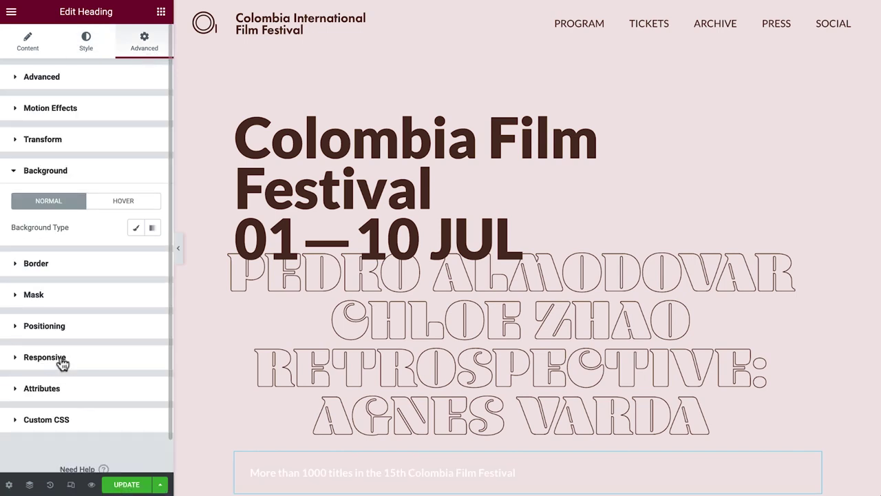
{"action": "left_click", "coordinate": [136, 227]}
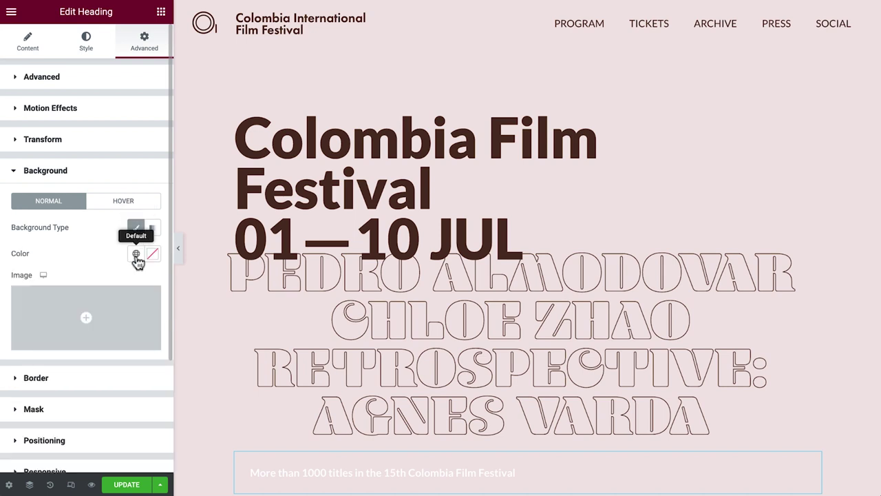
{"action": "left_click", "coordinate": [136, 254]}
{"action": "left_click", "coordinate": [107, 379]}
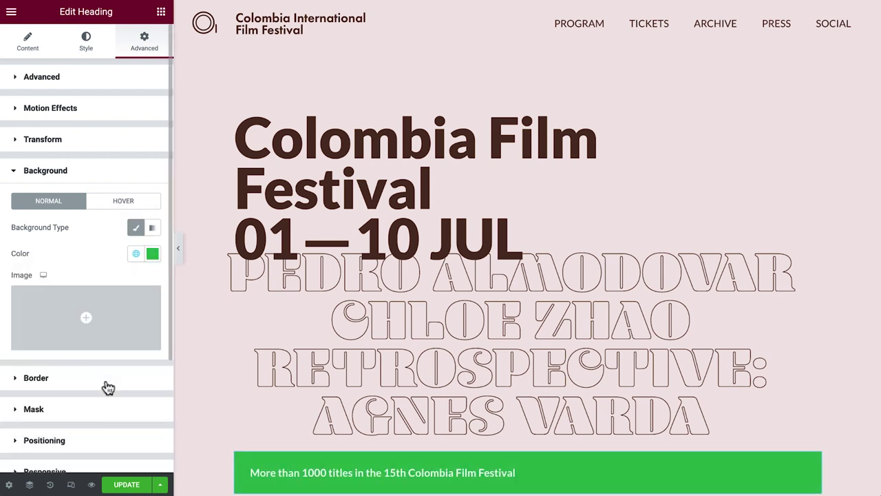
Step: Set the subtitle box to a custom width of about 264 px
{"action": "left_click", "coordinate": [108, 441]}
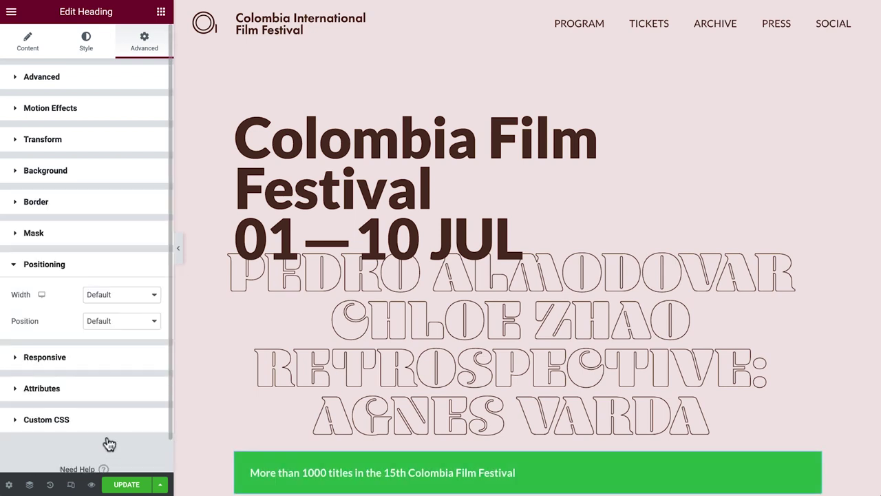
{"action": "left_click", "coordinate": [127, 299]}
{"action": "left_click", "coordinate": [118, 333]}
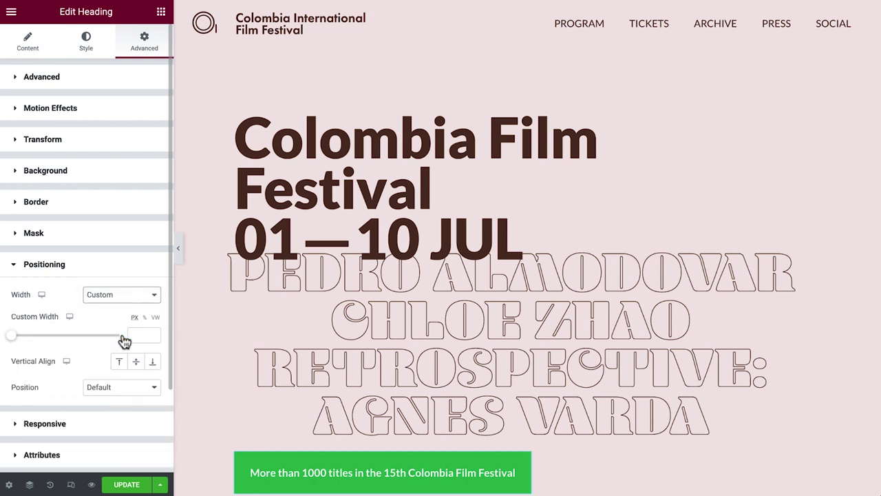
{"action": "left_click_drag", "start_coordinate": [12, 336], "coordinate": [43, 342]}
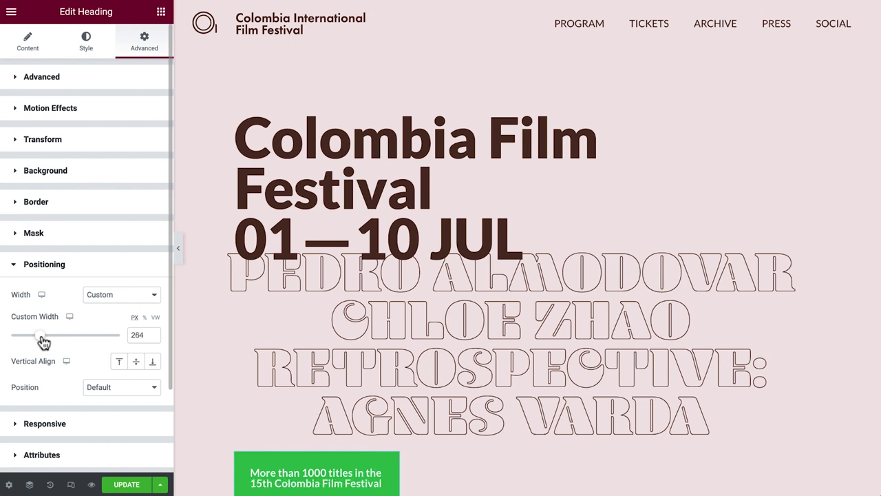
{"action": "left_click", "coordinate": [97, 388]}
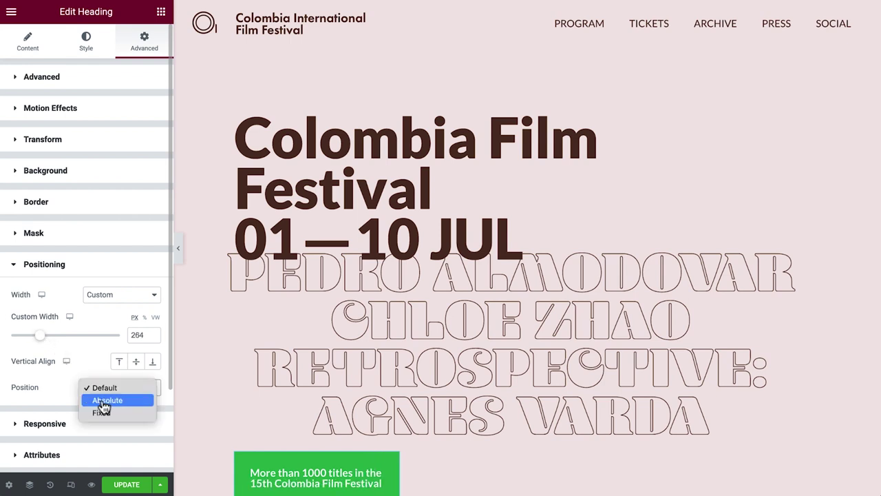
Step: Position the green box absolutely, offset 161 px horizontally and 80 px up from the bottom
{"action": "left_click", "coordinate": [102, 402]}
{"action": "scroll", "coordinate": [102, 406], "scroll_direction": "down", "scroll_amount": 2}
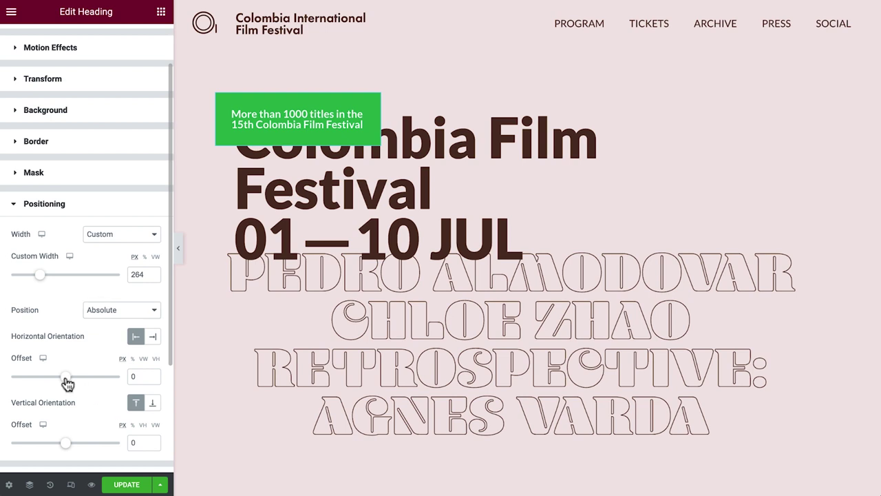
{"action": "left_click_drag", "start_coordinate": [65, 382], "coordinate": [76, 383]}
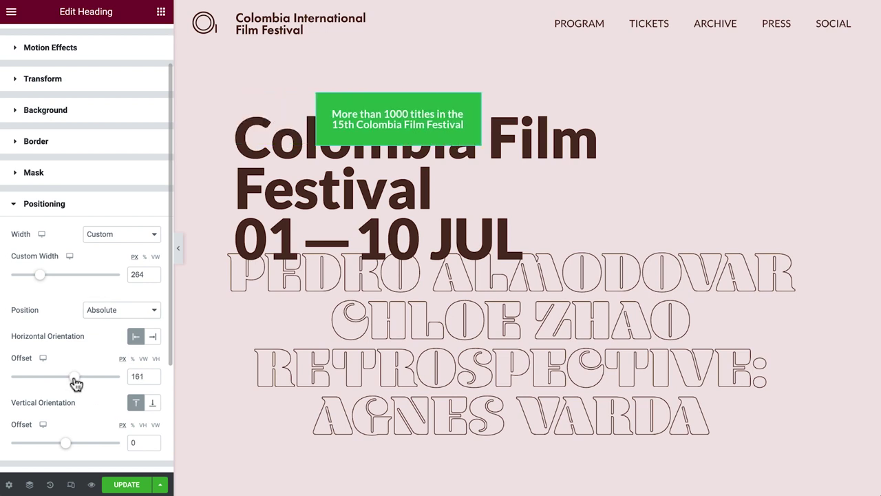
{"action": "left_click", "coordinate": [152, 406]}
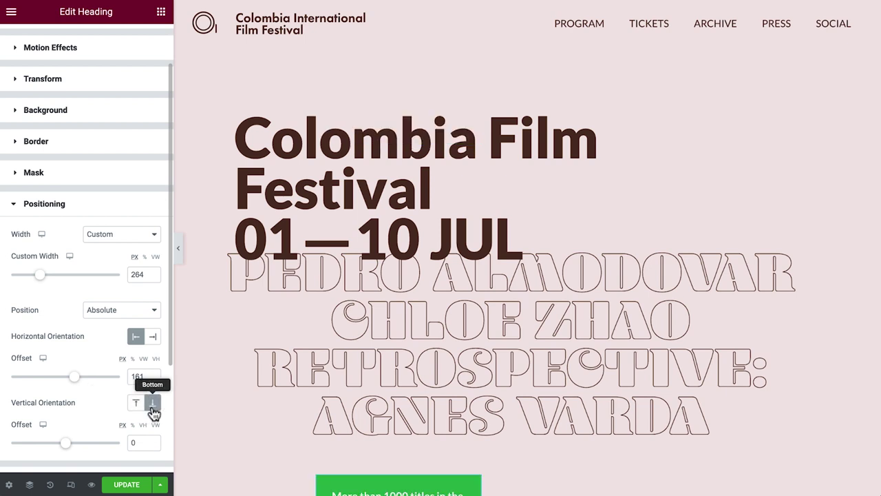
{"action": "left_click_drag", "start_coordinate": [69, 449], "coordinate": [74, 451]}
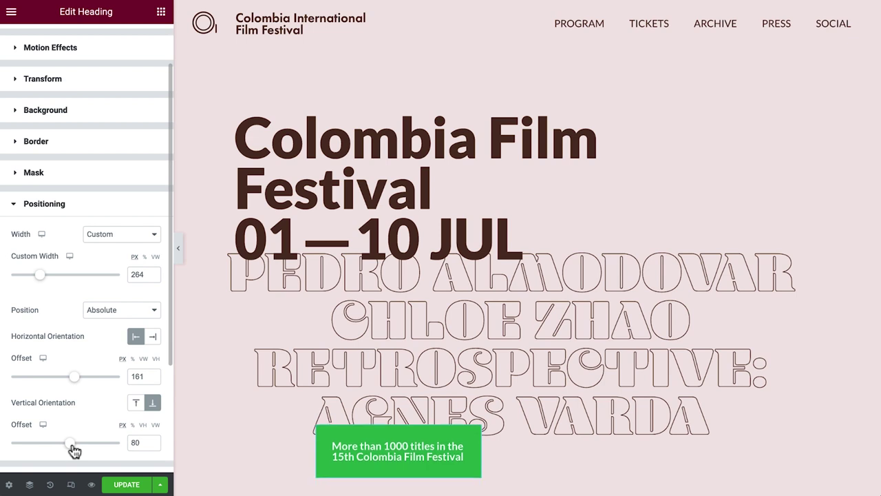
{"action": "left_click", "coordinate": [812, 287]}
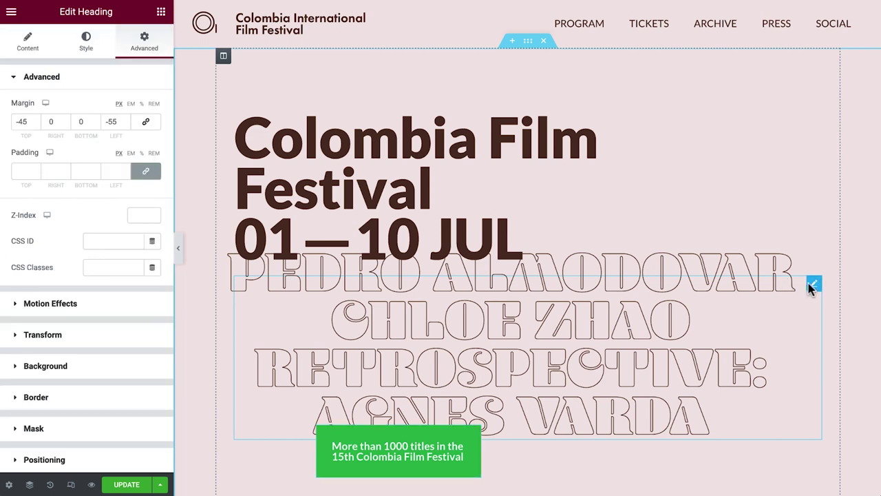
Step: Set the outlined names heading's z-index to 2 and add an Image widget above the title
{"action": "left_click", "coordinate": [143, 215]}
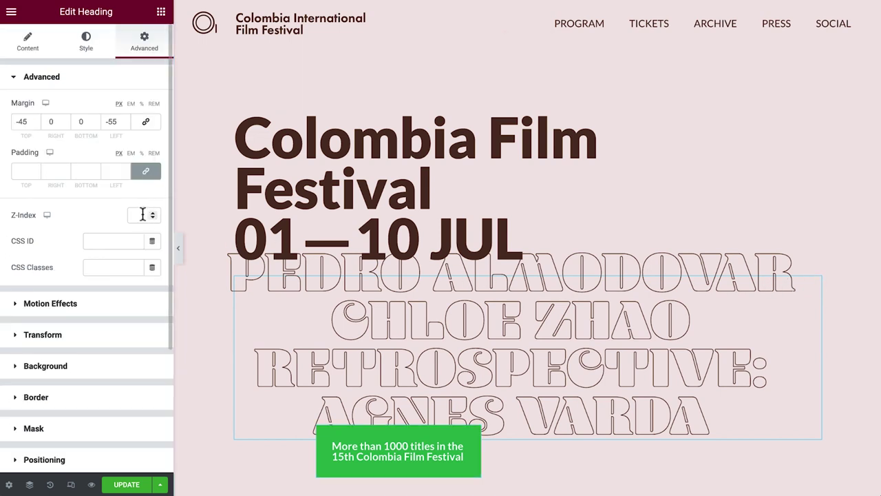
{"action": "type", "text": "2"}
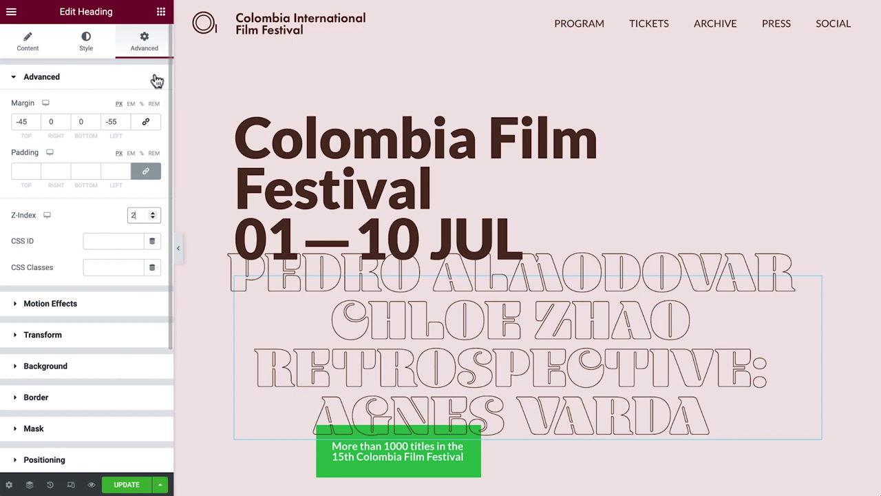
{"action": "left_click", "coordinate": [160, 12]}
{"action": "left_click_drag", "start_coordinate": [66, 216], "coordinate": [406, 153]}
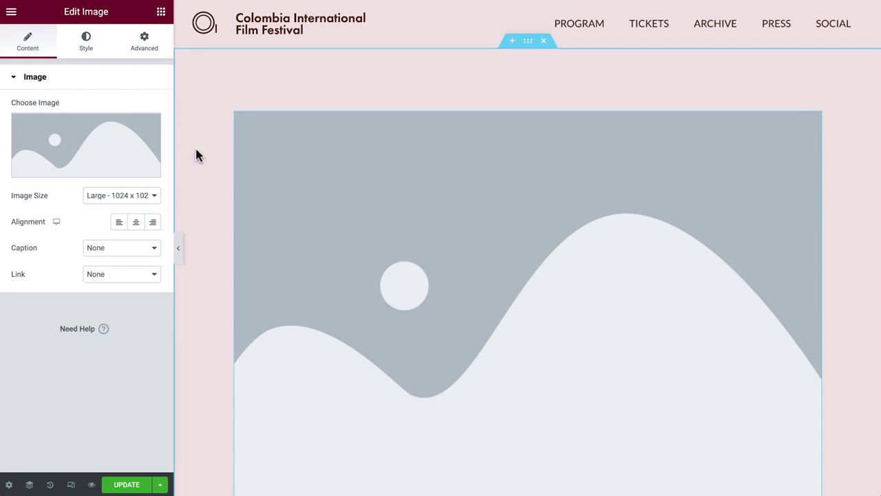
Step: Insert the Early Bird discount package badge from the Media Library into the Image widget
{"action": "left_click", "coordinate": [111, 153]}
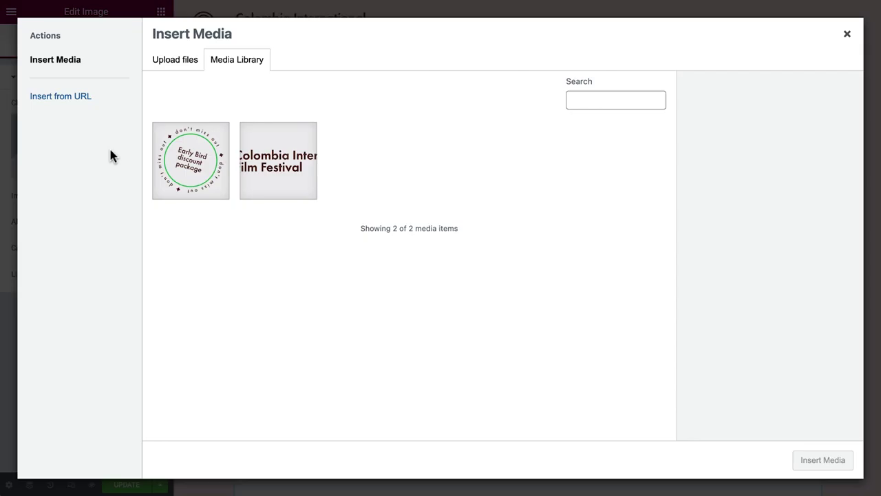
{"action": "left_click", "coordinate": [193, 165]}
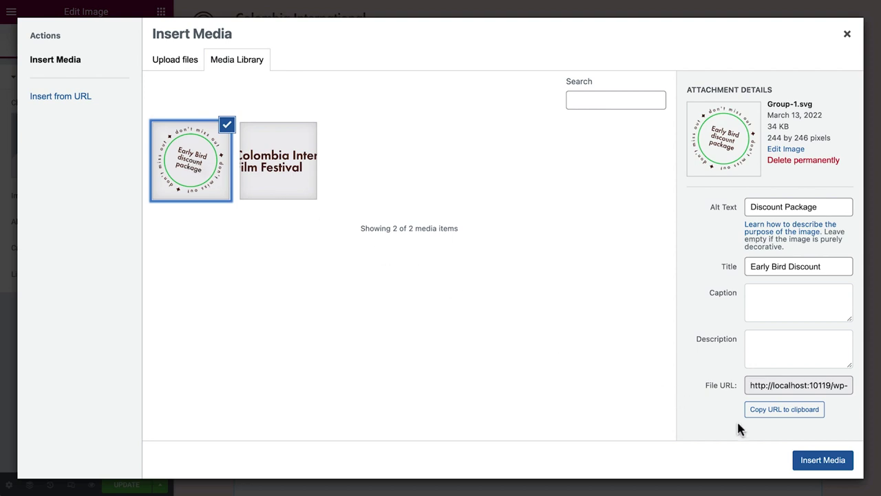
{"action": "left_click", "coordinate": [810, 462]}
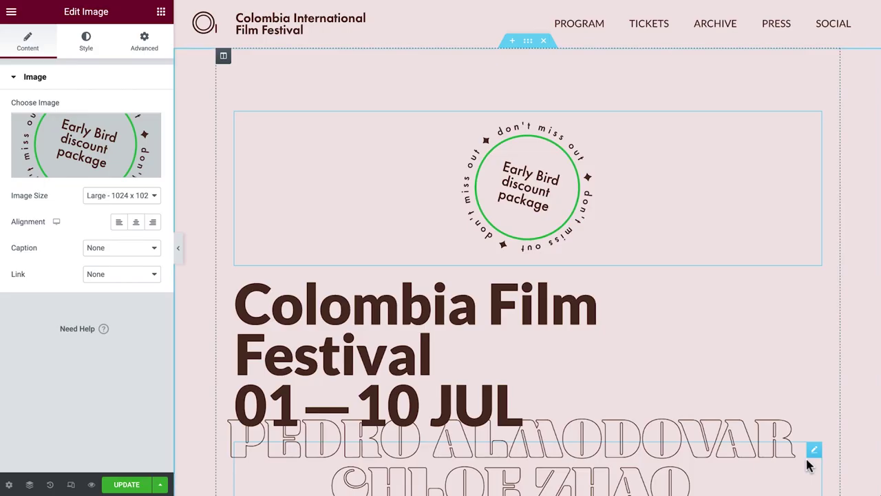
Step: Give the badge Custom width, Absolute position and Right horizontal orientation, then select the title heading
{"action": "left_click", "coordinate": [156, 53]}
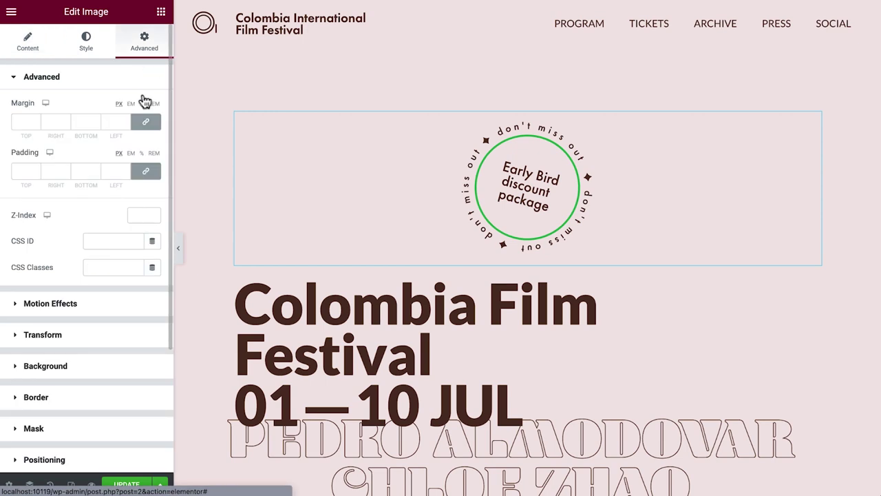
{"action": "left_click", "coordinate": [95, 462]}
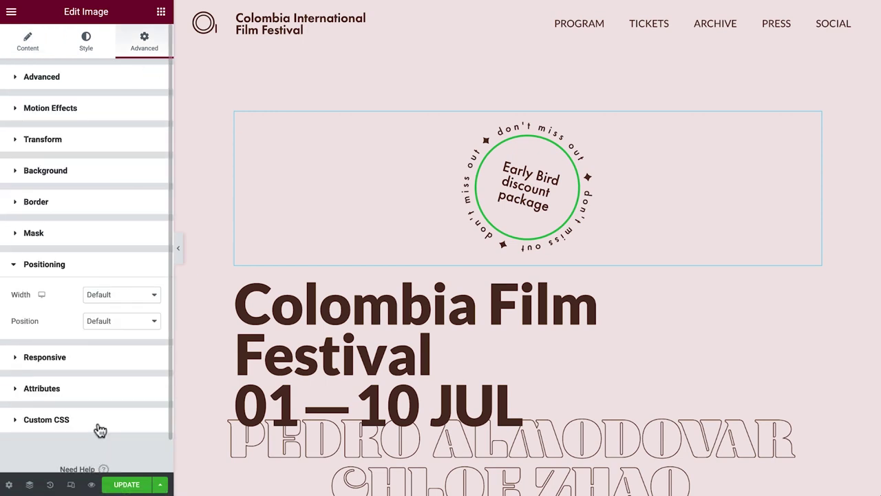
{"action": "left_click", "coordinate": [114, 299]}
{"action": "left_click", "coordinate": [114, 335]}
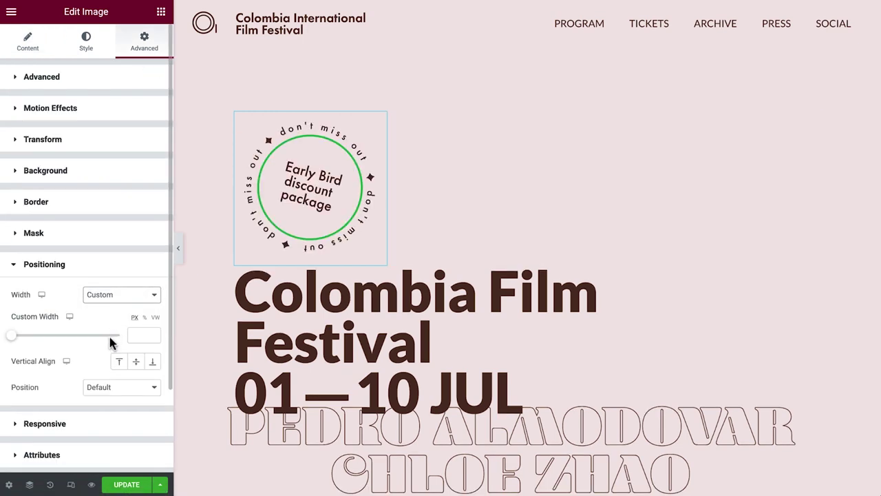
{"action": "left_click", "coordinate": [108, 386]}
{"action": "left_click", "coordinate": [108, 399]}
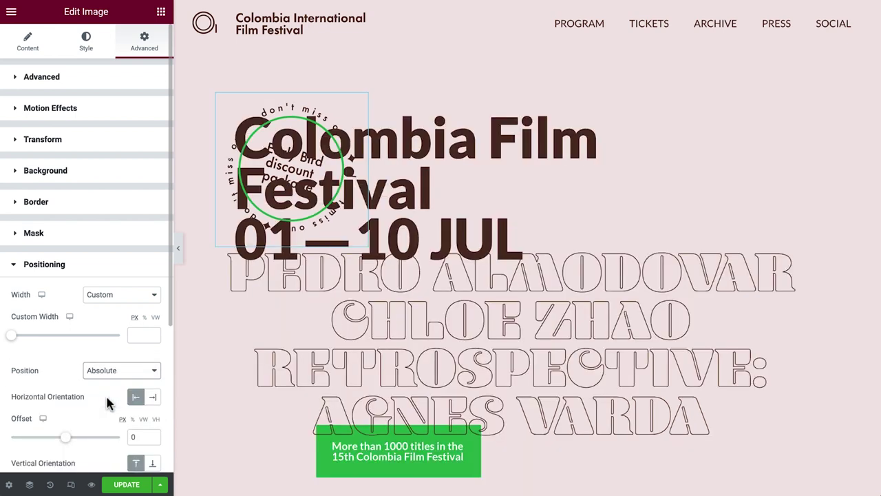
{"action": "left_click", "coordinate": [151, 399]}
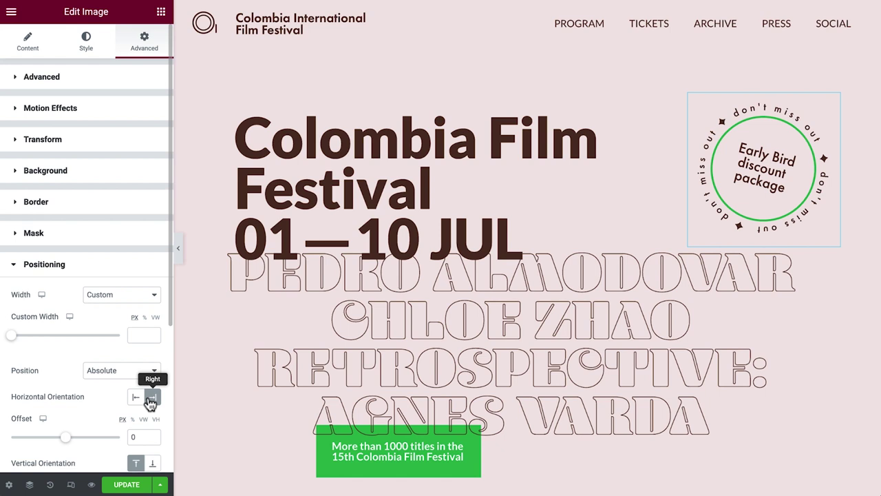
{"action": "left_click", "coordinate": [263, 151]}
Step: Unlink the festival title's padding sides and enter a padding value of 30
{"action": "left_click", "coordinate": [143, 47]}
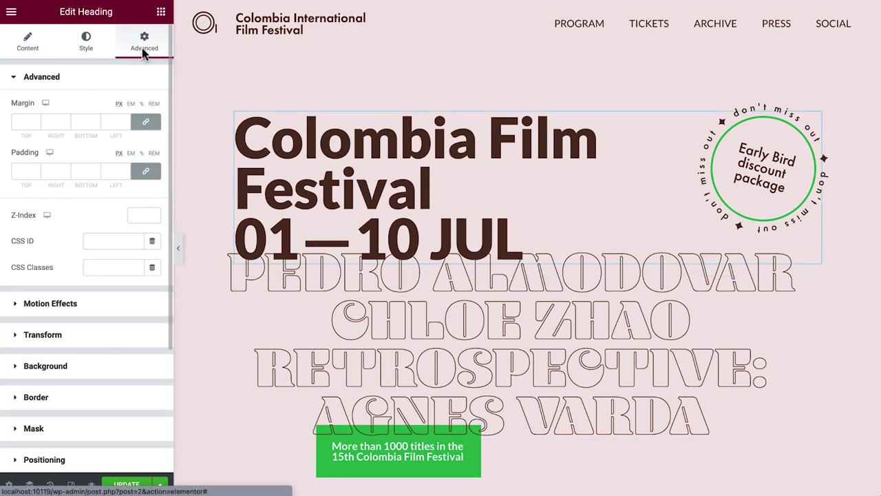
{"action": "left_click", "coordinate": [146, 172]}
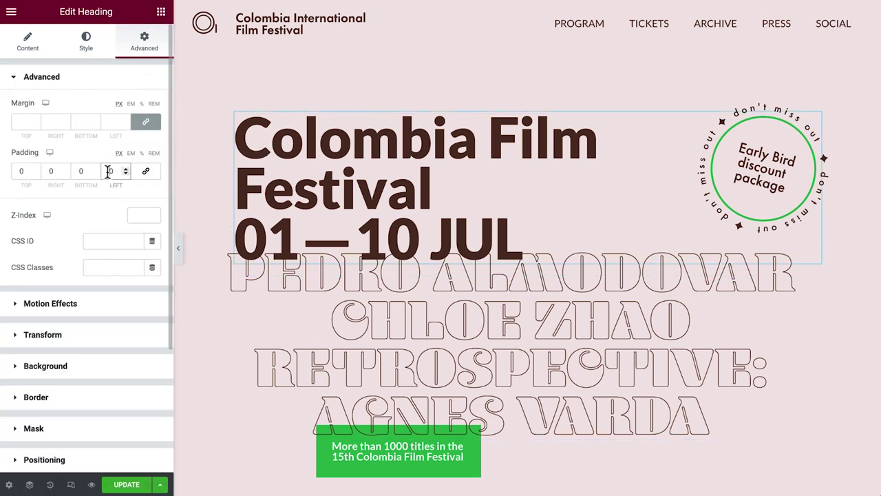
{"action": "type", "text": "30"}
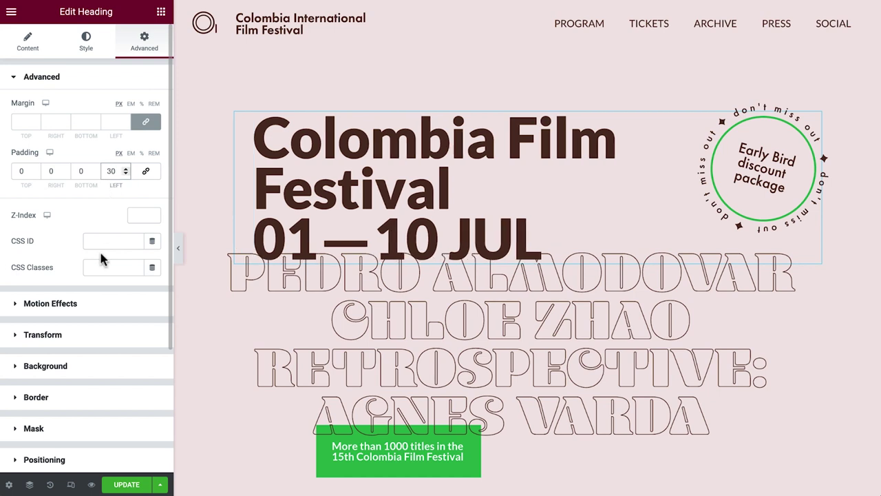
Step: Give the heading a Solid border in the green Accent global colour, 8 wide on the left only
{"action": "left_click", "coordinate": [80, 399]}
{"action": "left_click", "coordinate": [124, 264]}
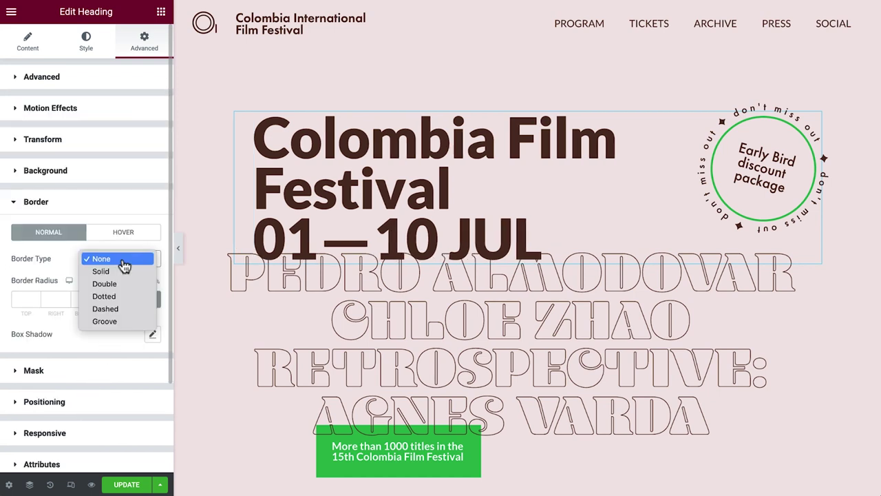
{"action": "left_click", "coordinate": [118, 272]}
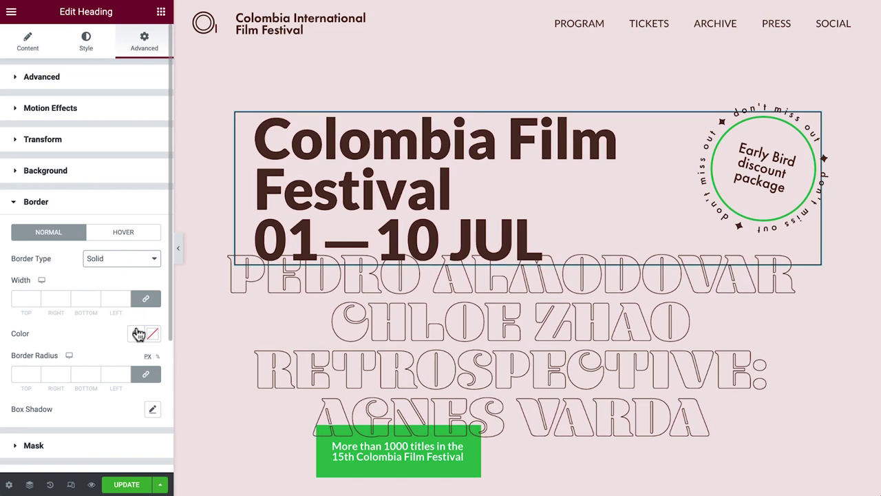
{"action": "left_click", "coordinate": [139, 334]}
{"action": "left_click", "coordinate": [112, 266]}
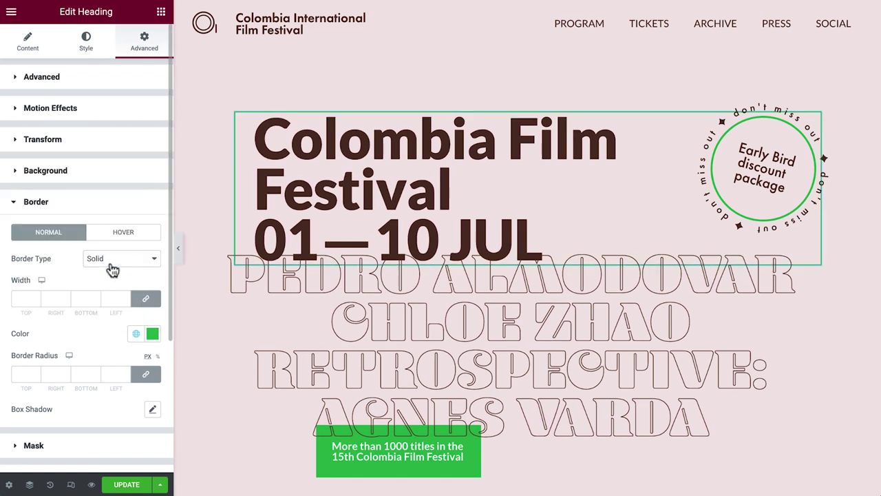
{"action": "left_click", "coordinate": [146, 300]}
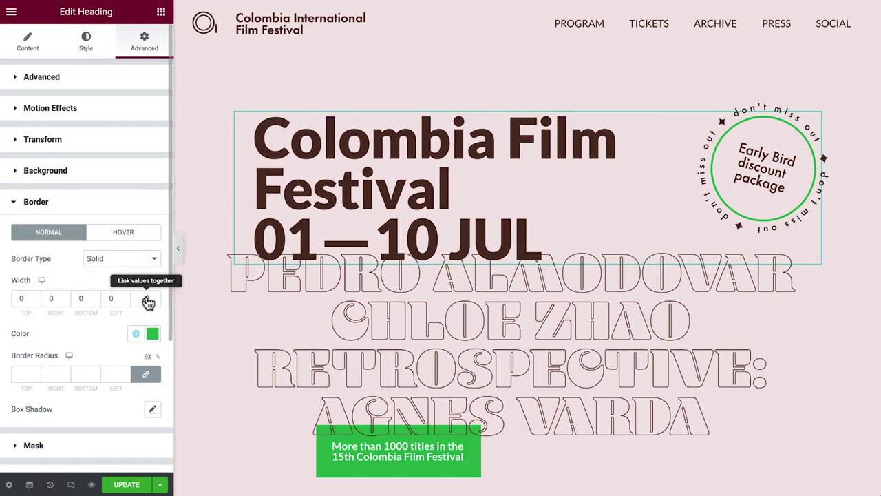
{"action": "type", "text": "8"}
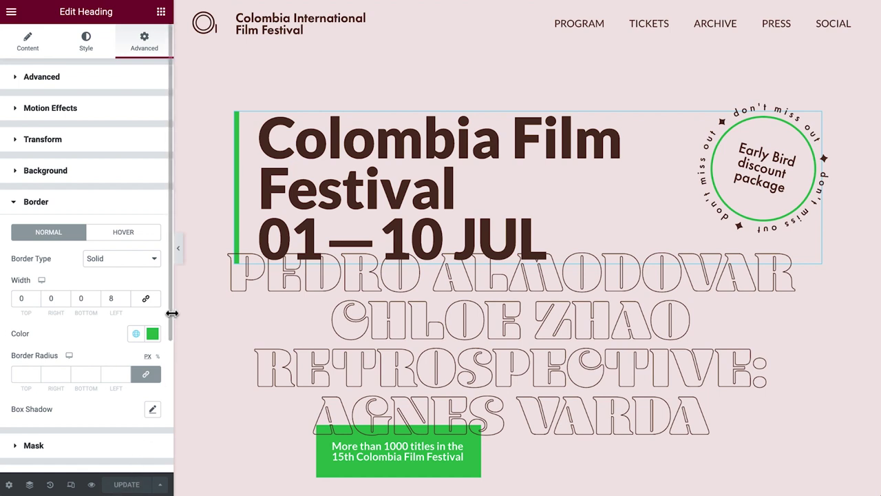
{"action": "left_click", "coordinate": [178, 250]}
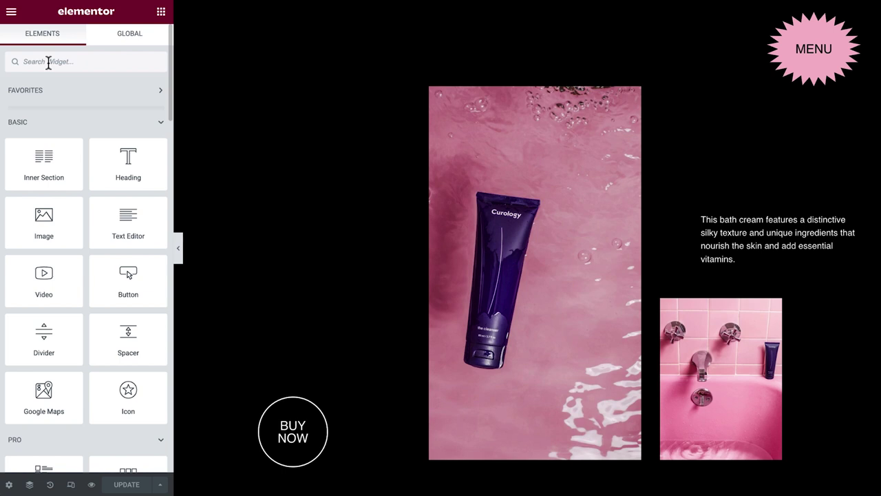
Step: Search widgets for 'animated' and drag an Animated Headline to the top of the bath-cream page
{"action": "left_click", "coordinate": [48, 62]}
{"action": "type", "text": "animated headline"}
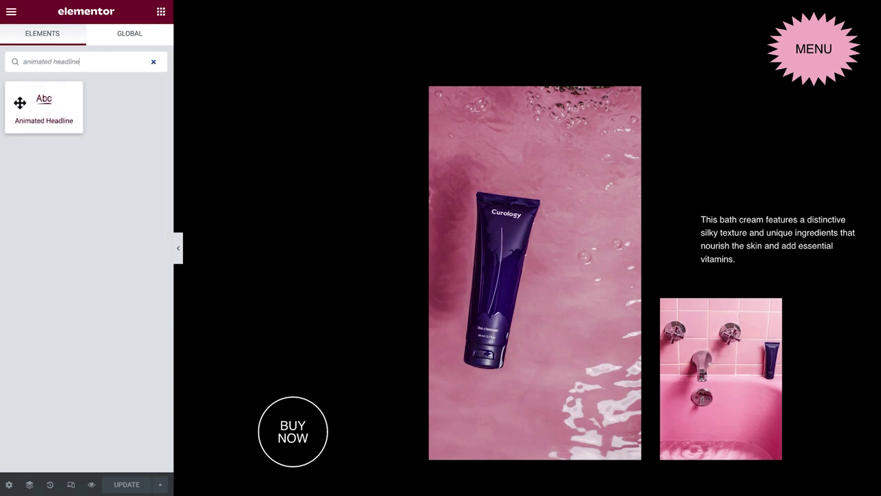
{"action": "left_click_drag", "start_coordinate": [18, 103], "coordinate": [496, 93]}
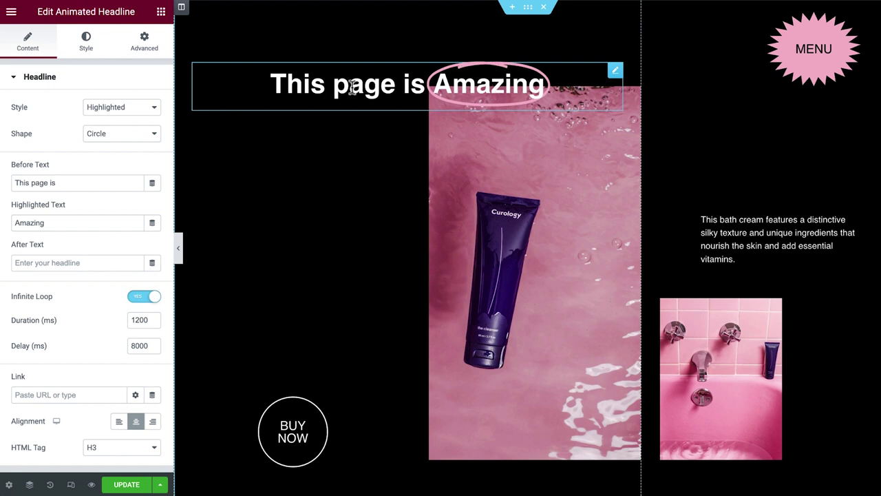
Step: Set the headline's highlight shape width to 0 in the Style settings
{"action": "left_click", "coordinate": [86, 41]}
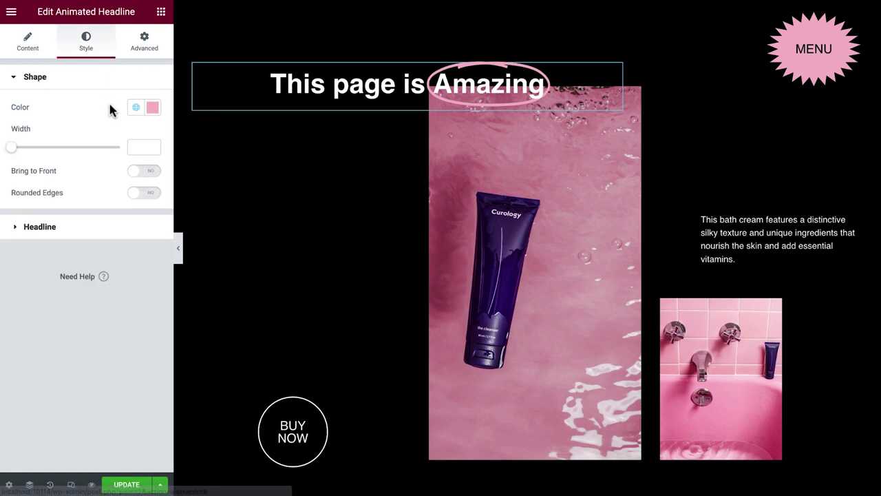
{"action": "left_click", "coordinate": [146, 146]}
{"action": "type", "text": "0"}
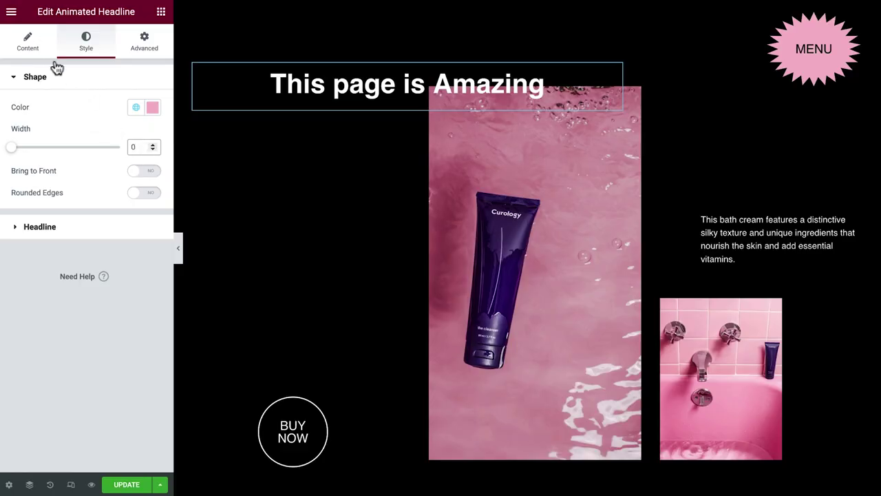
Step: Change the text to 'The New Definition' with highlighted 'Of Calm', turn off Infinite Loop, and left-align
{"action": "left_click", "coordinate": [28, 41]}
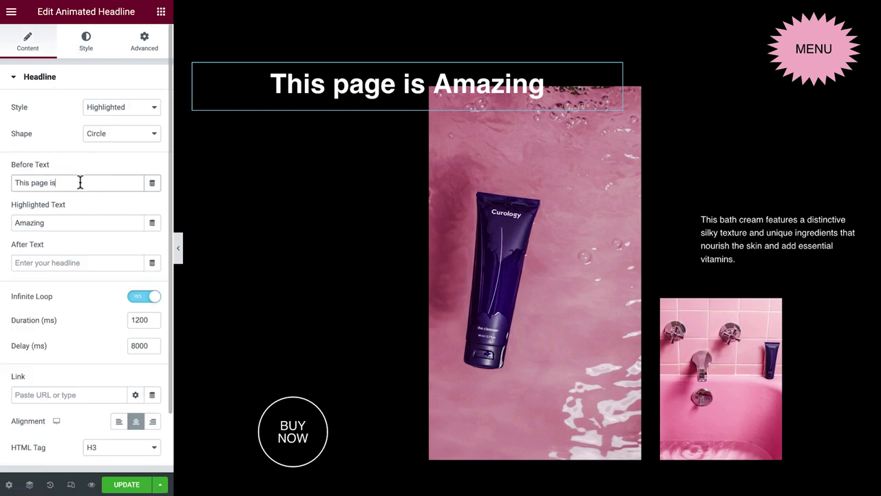
{"action": "left_click_drag", "start_coordinate": [78, 182], "coordinate": [11, 187]}
{"action": "type", "text": "The New Defi"}
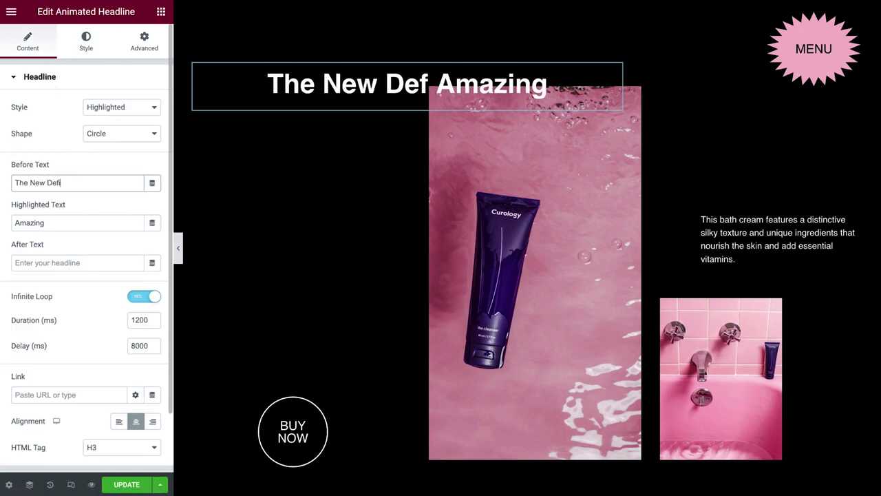
{"action": "type", "text": "nition"}
{"action": "key", "text": "Tab"}
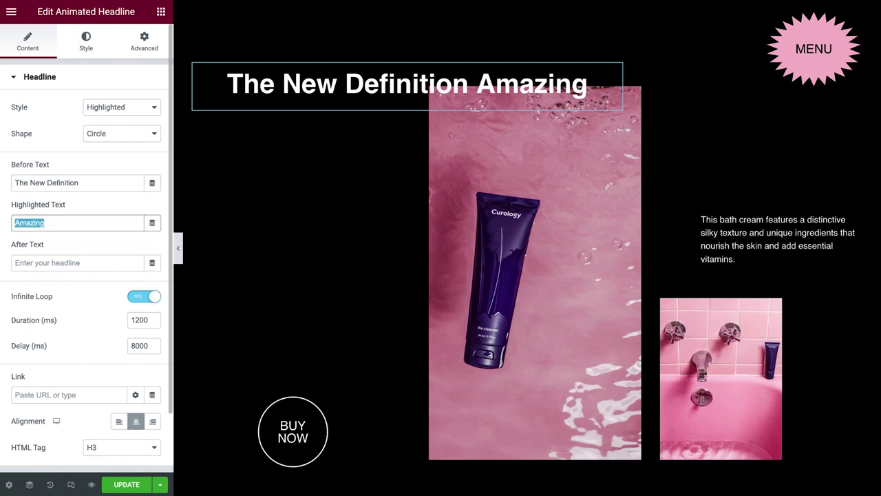
{"action": "type", "text": "Of Calm"}
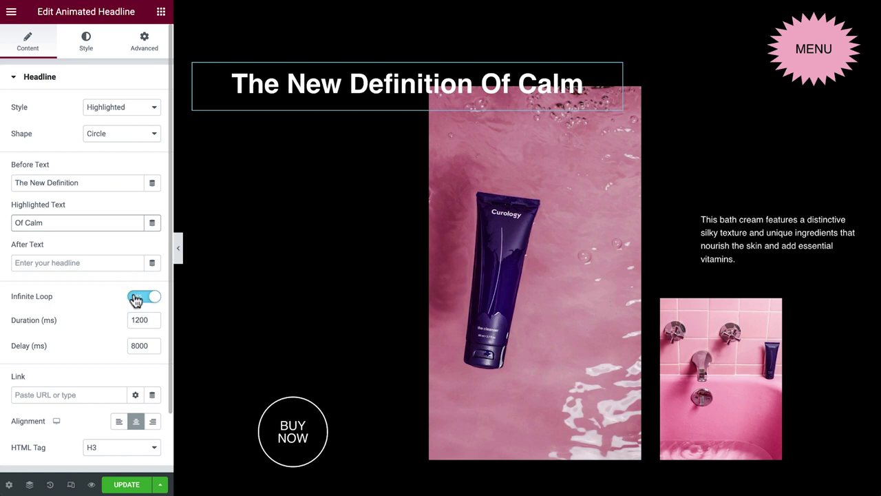
{"action": "left_click", "coordinate": [137, 297]}
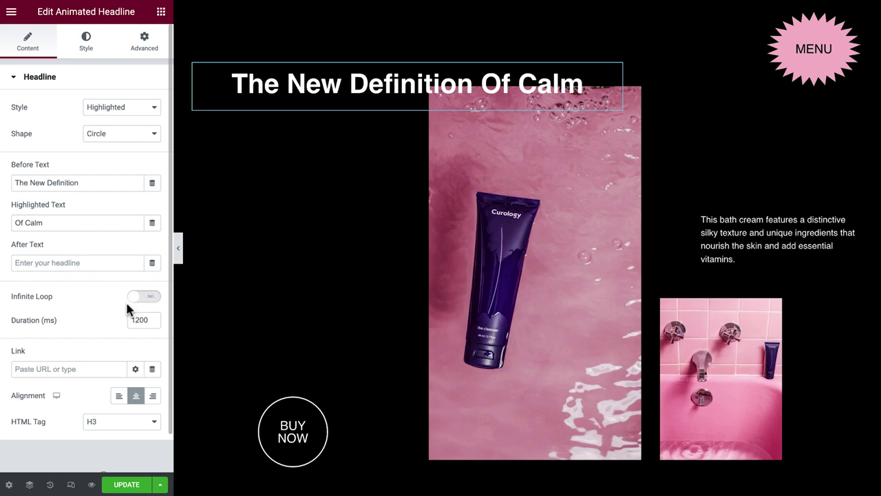
{"action": "left_click", "coordinate": [119, 397]}
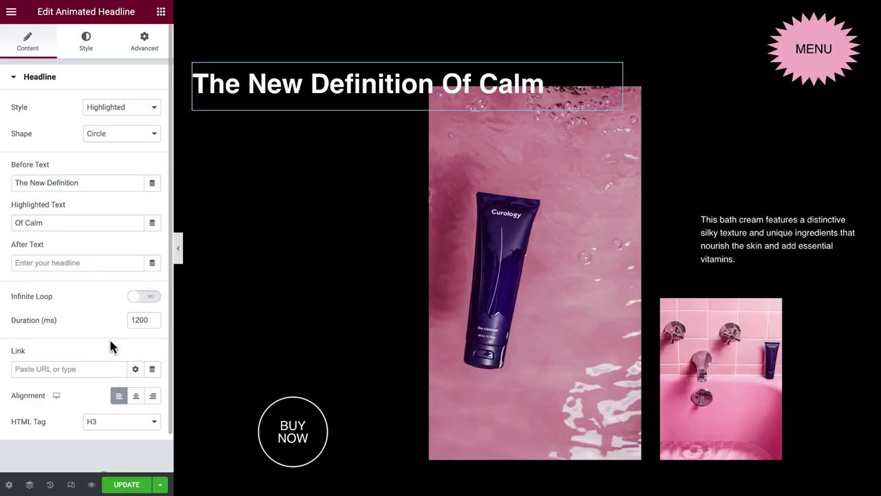
Step: Set the headline text in the HERO MAIN global font
{"action": "left_click", "coordinate": [84, 44]}
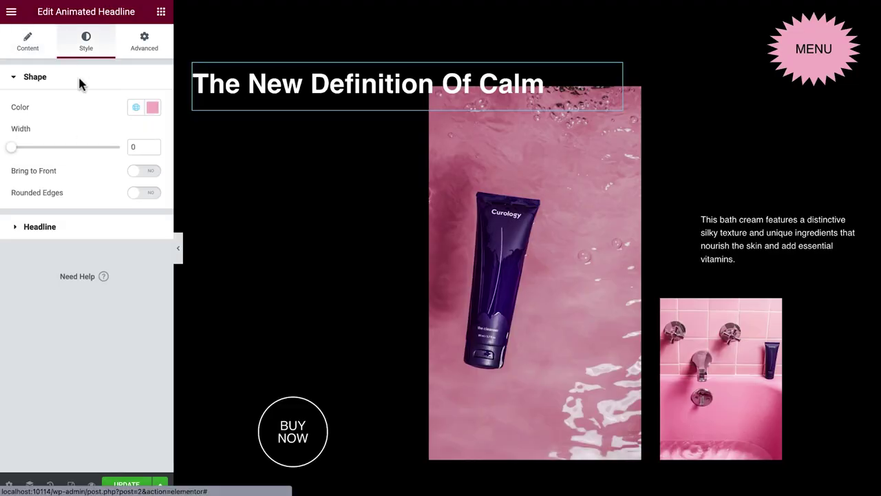
{"action": "left_click", "coordinate": [68, 236]}
{"action": "left_click", "coordinate": [137, 167]}
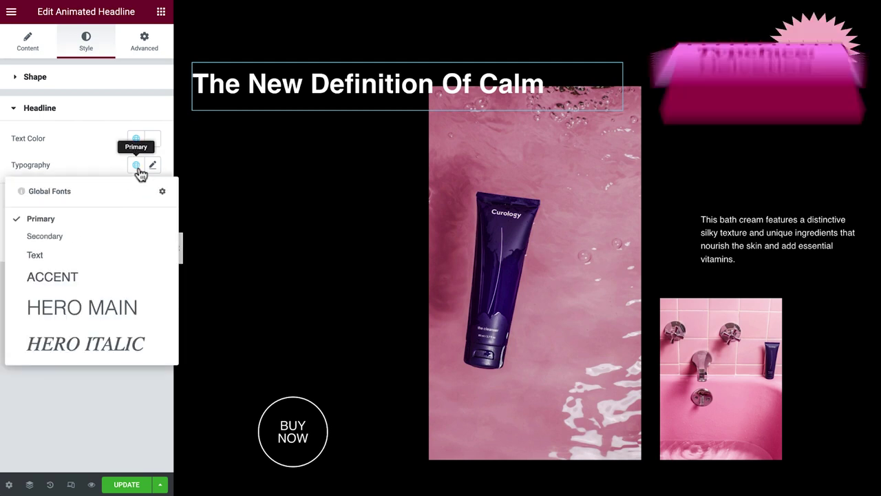
{"action": "left_click", "coordinate": [100, 314]}
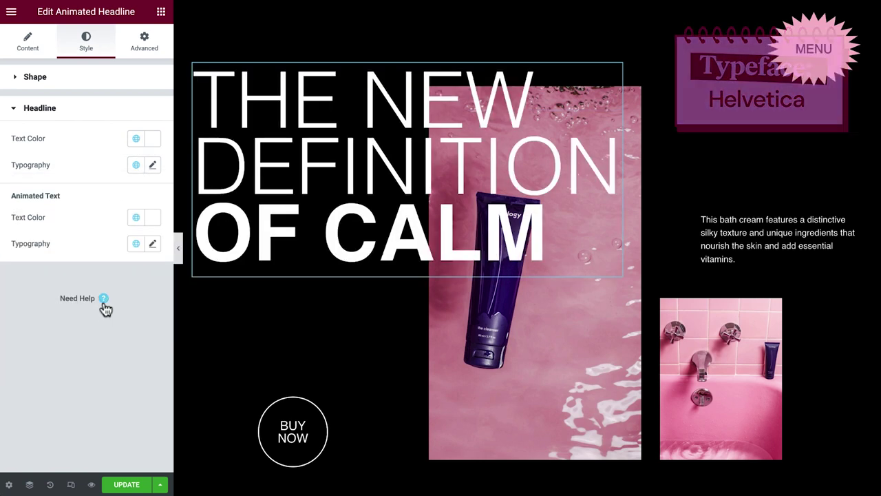
Step: Style the animated words 'Of Calm' in HERO ITALIC with the pink Accent global colour
{"action": "left_click", "coordinate": [136, 243]}
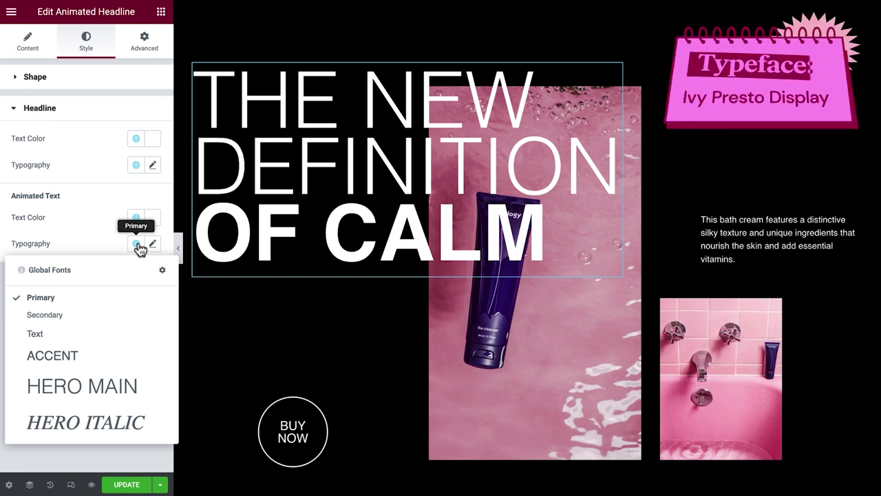
{"action": "left_click", "coordinate": [107, 422]}
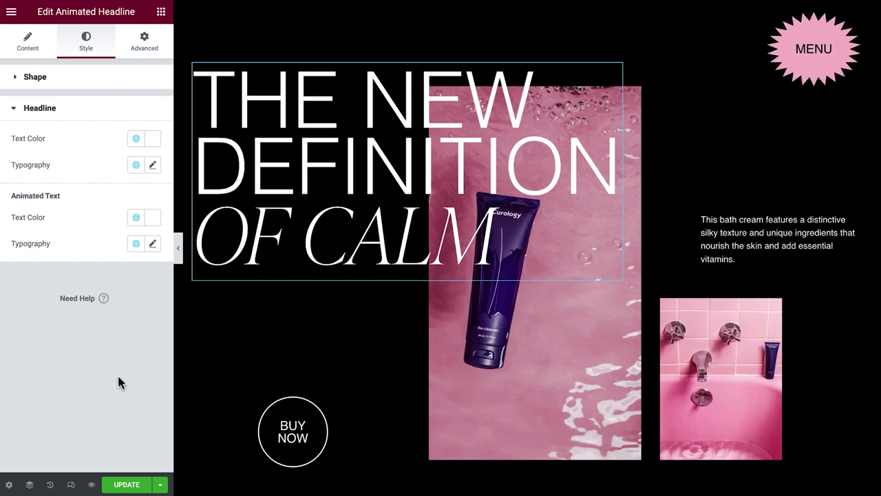
{"action": "left_click", "coordinate": [136, 217]}
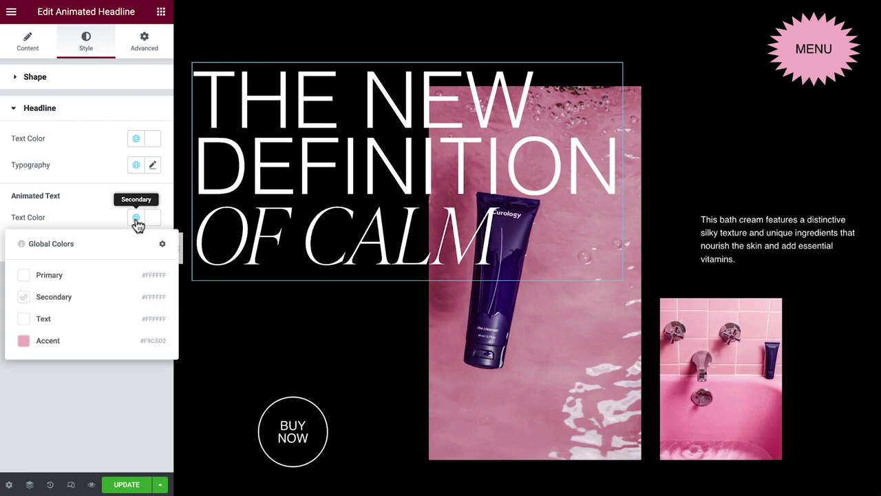
{"action": "left_click", "coordinate": [92, 345]}
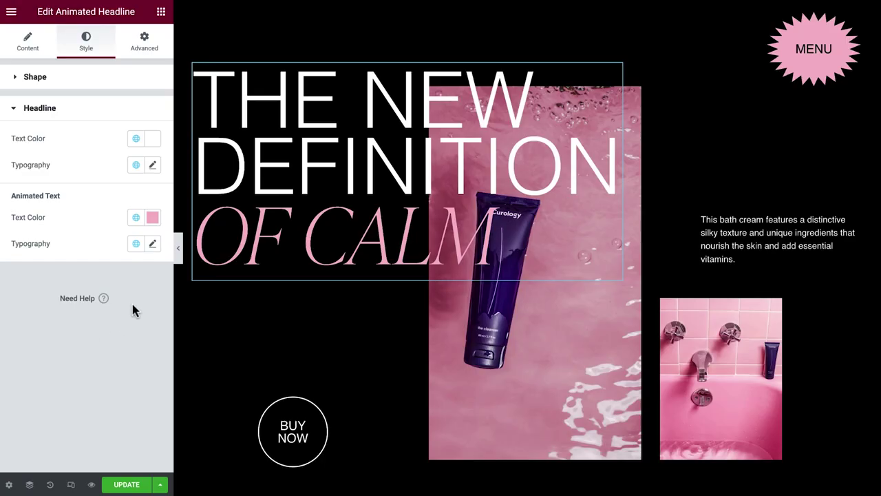
{"action": "left_click", "coordinate": [178, 248]}
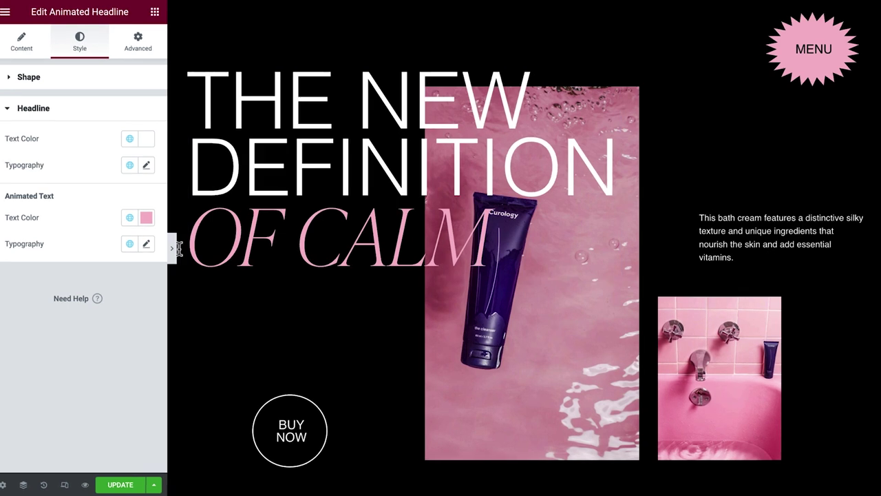